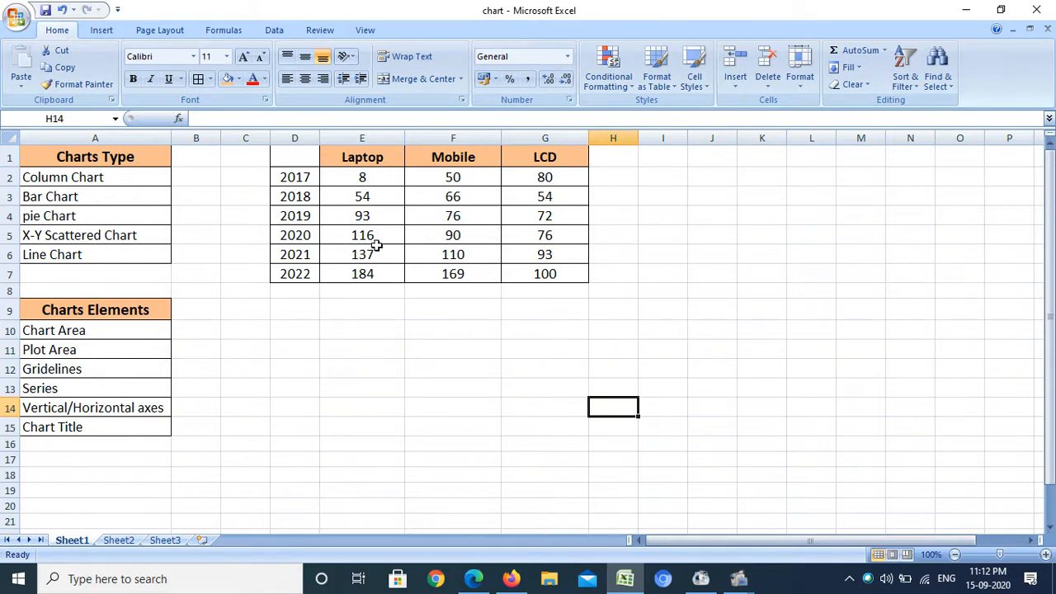
# Create a default column chart from the sales table in D1:G7 and enlarge it
pyautogui.moveTo(292, 157); pyautogui.dragTo(549, 275)
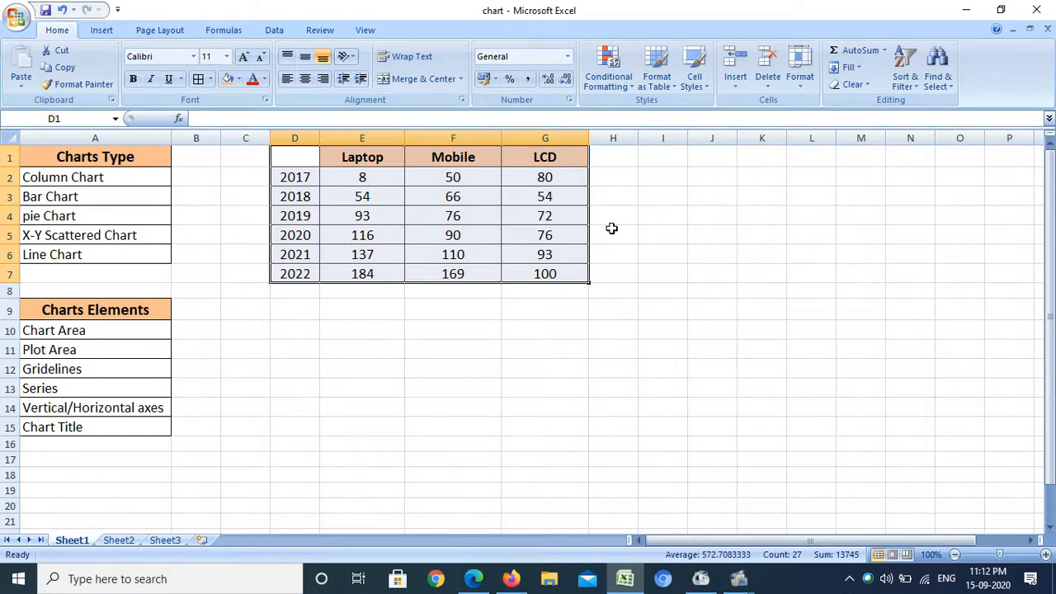
pyautogui.hotkey('alt', 'F1')
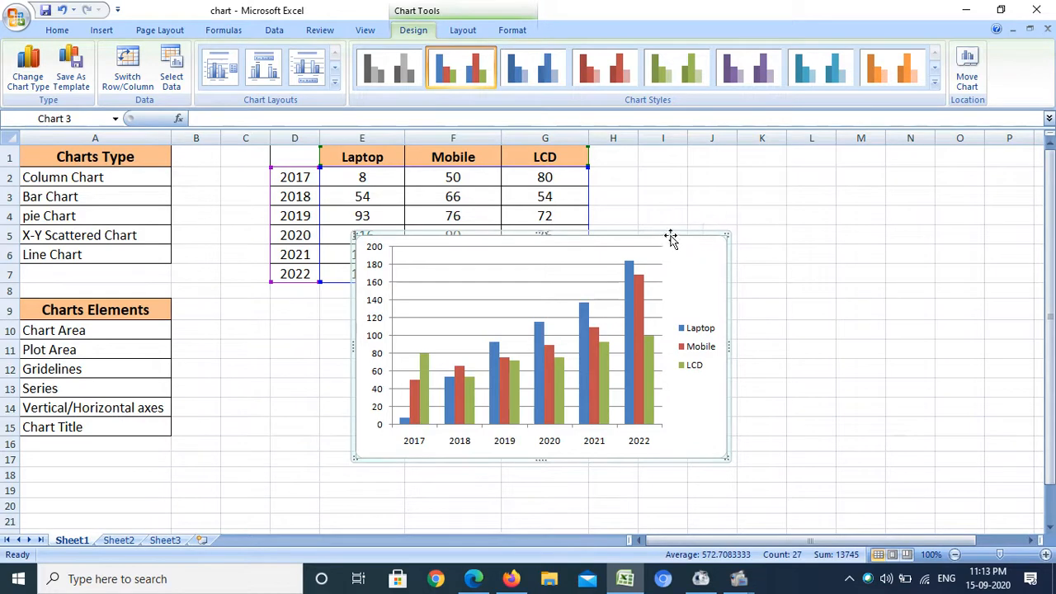
pyautogui.moveTo(731, 229); pyautogui.dragTo(849, 200)
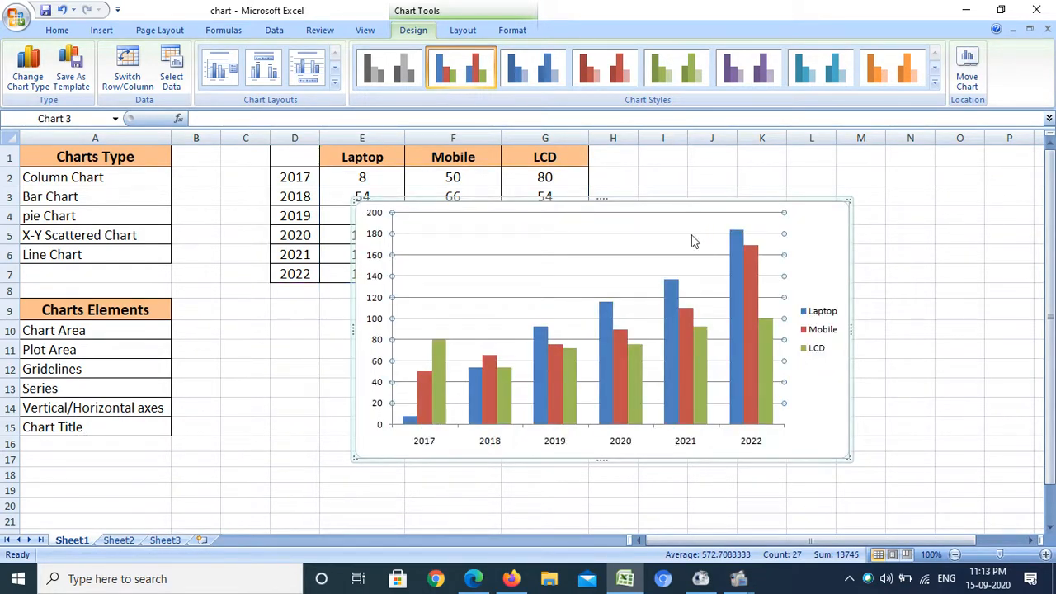
# Move the column chart below the data table and delete it
pyautogui.moveTo(1052, 239); pyautogui.dragTo(1050, 246)
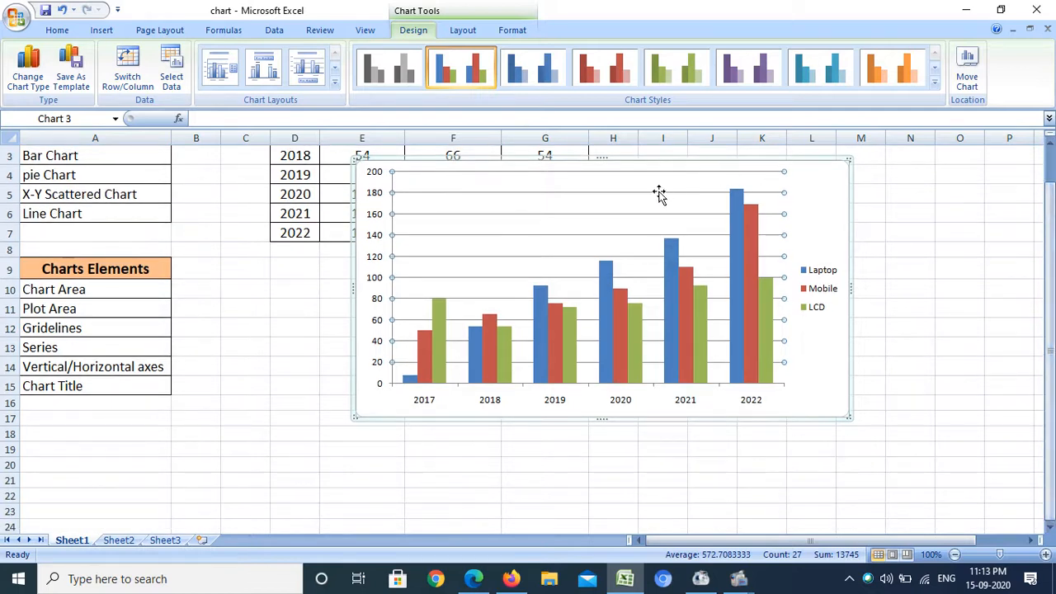
pyautogui.moveTo(612, 166)
pyautogui.mouseDown()
pyautogui.moveTo(636, 174)
pyautogui.moveTo(614, 181)
pyautogui.mouseUp()
pyautogui.moveTo(632, 172); pyautogui.dragTo(792, 262)
pyautogui.click(609, 185)
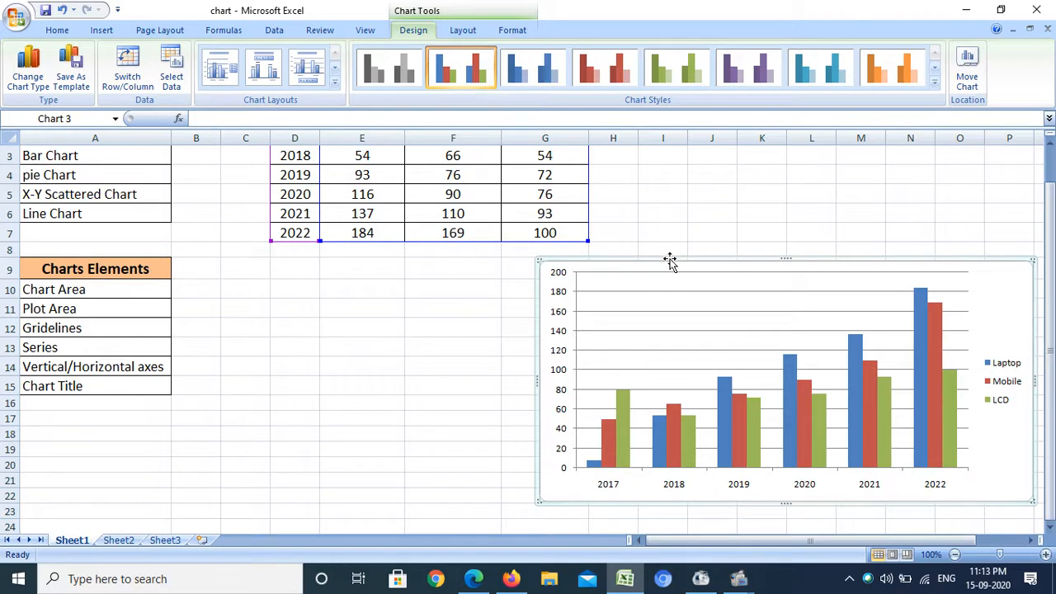
pyautogui.press('Delete')
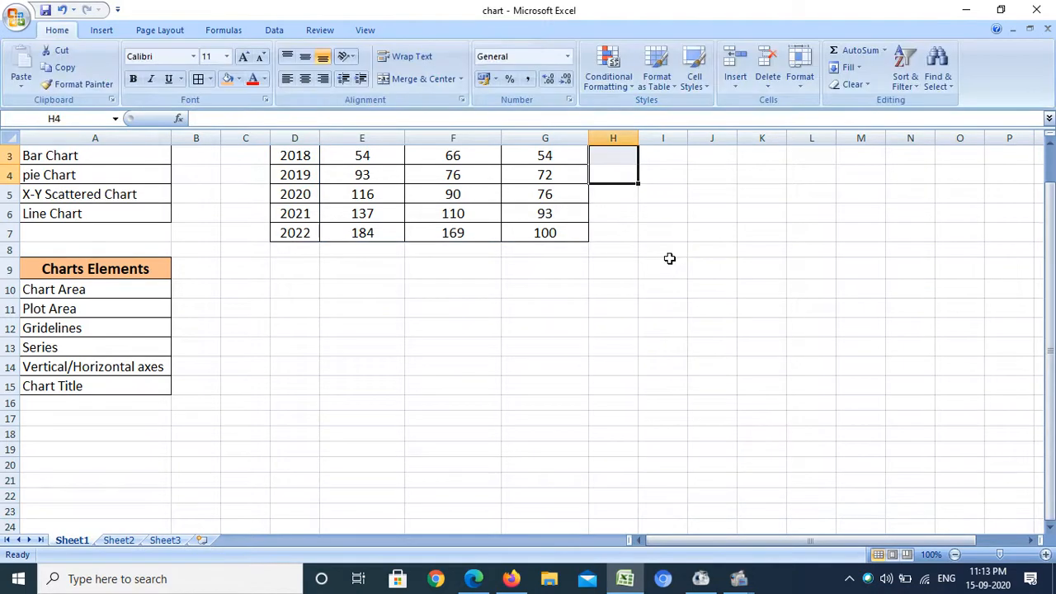
# Insert a 2-D clustered column chart based on the data in D1:G7
pyautogui.scroll(1, 1051, 337)
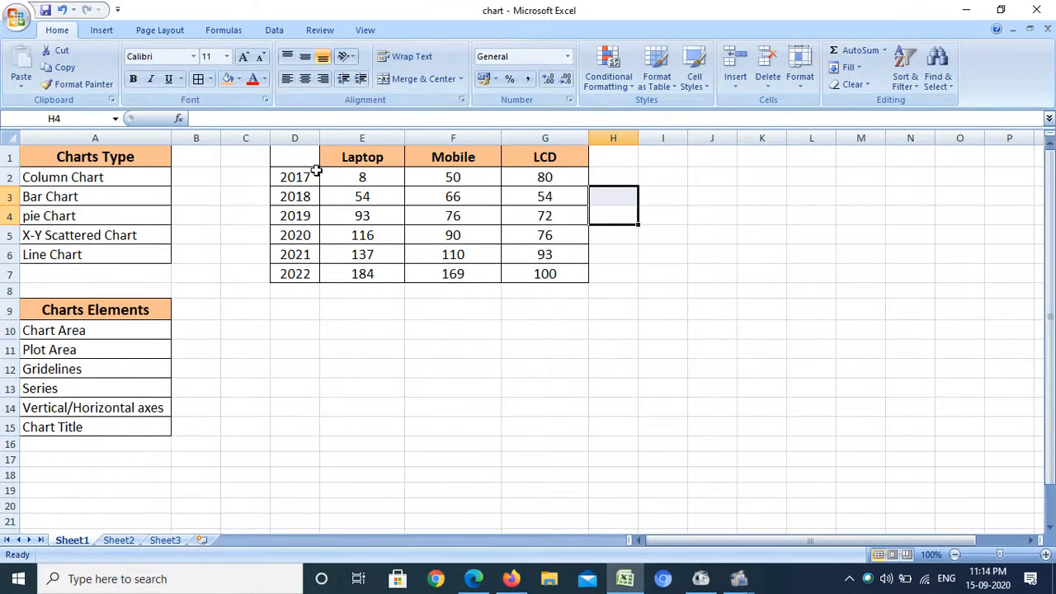
pyautogui.moveTo(302, 153); pyautogui.dragTo(544, 276)
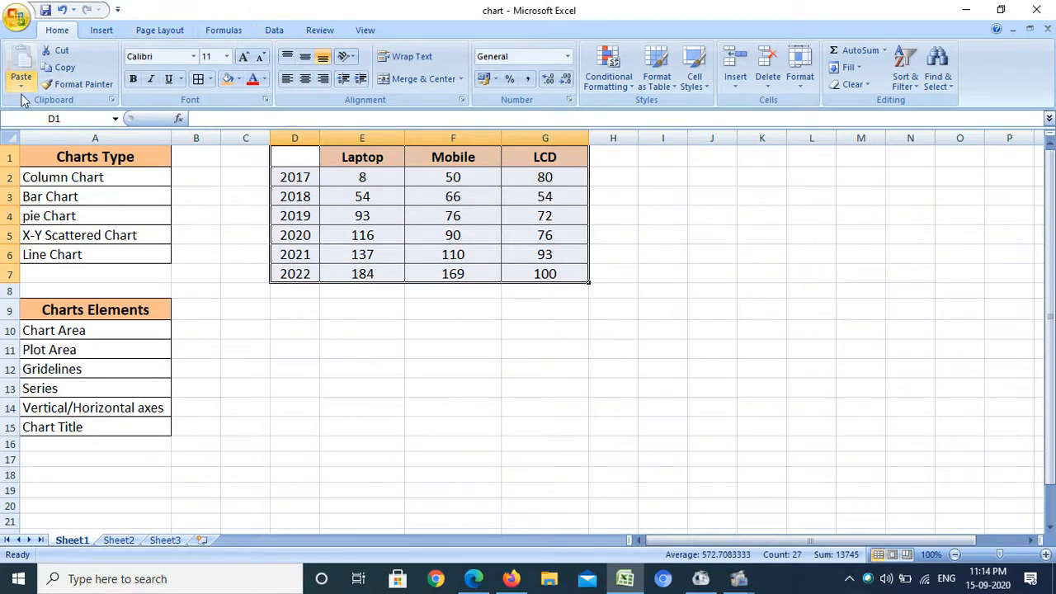
pyautogui.click(102, 31)
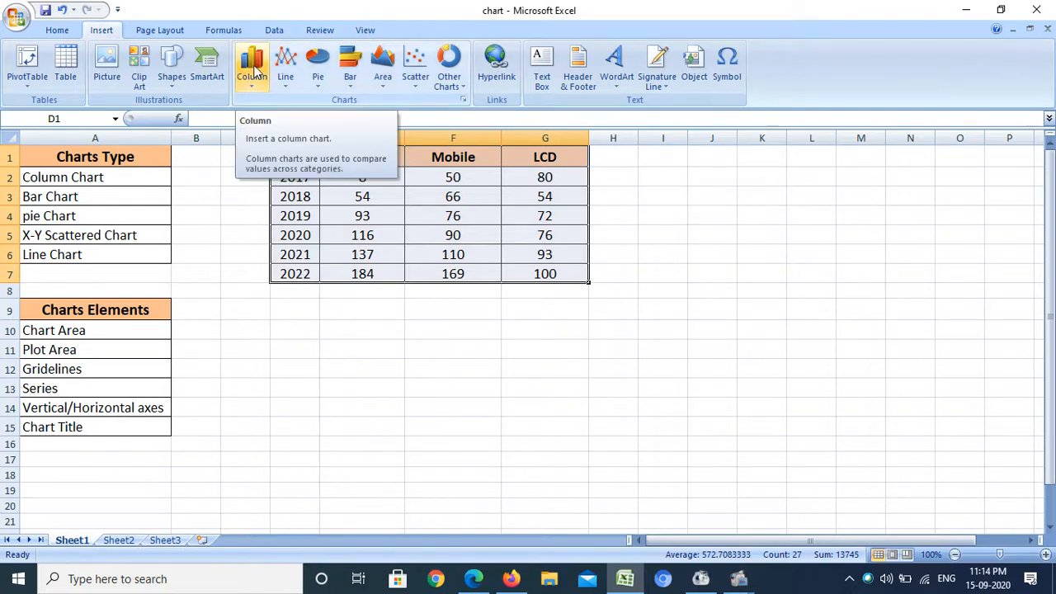
pyautogui.click(253, 95)
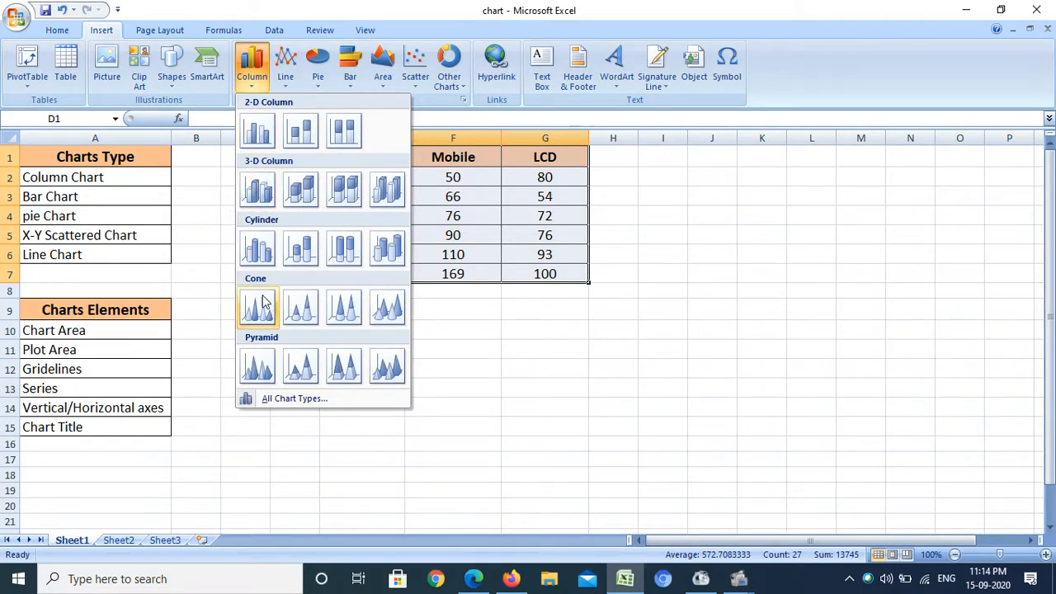
pyautogui.click(258, 136)
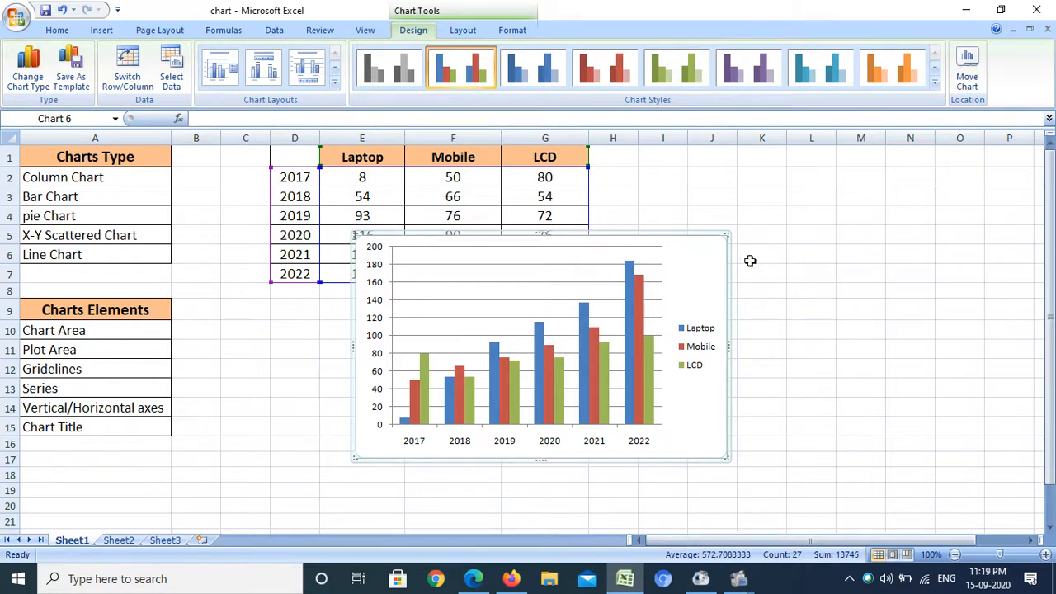
pyautogui.click(787, 277)
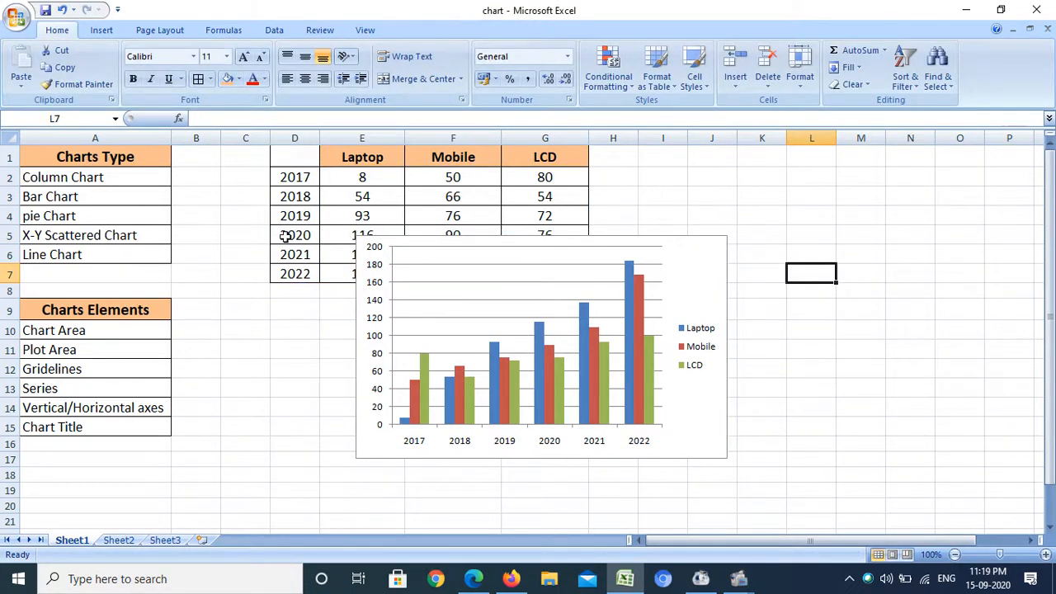
pyautogui.click(697, 253)
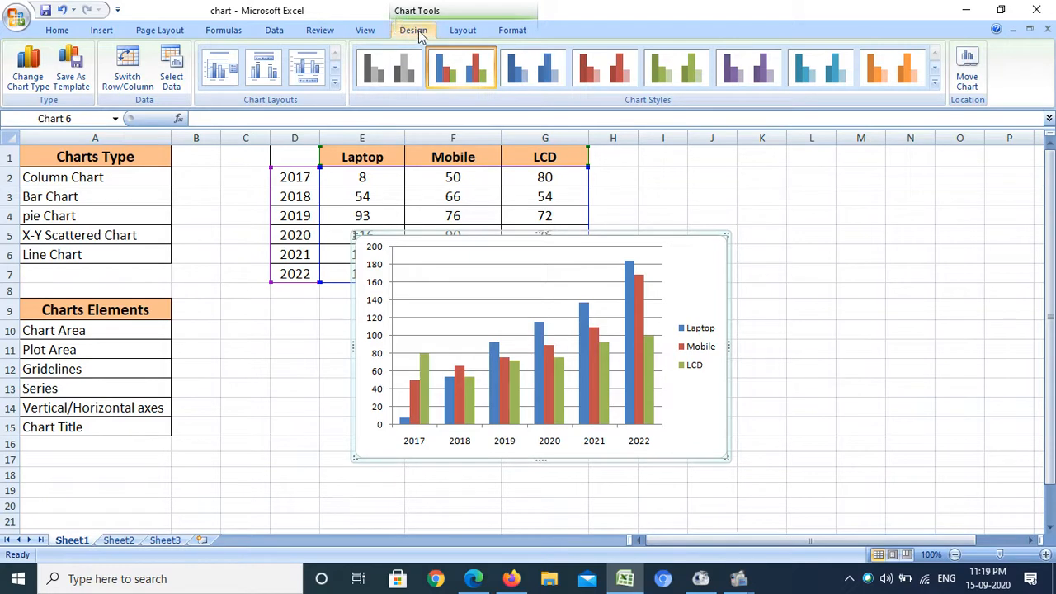
pyautogui.click(476, 31)
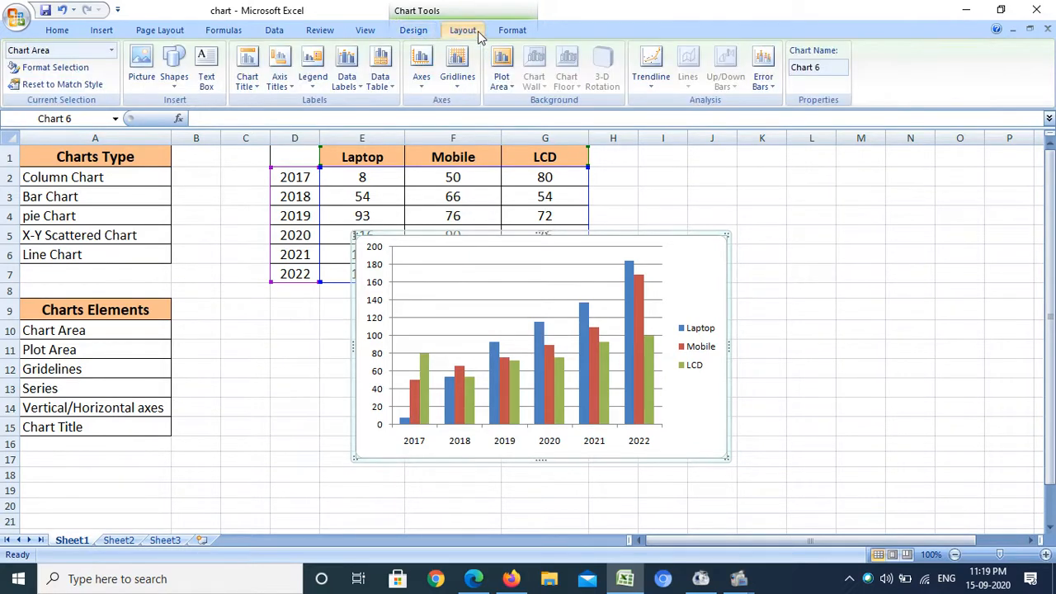
pyautogui.click(509, 30)
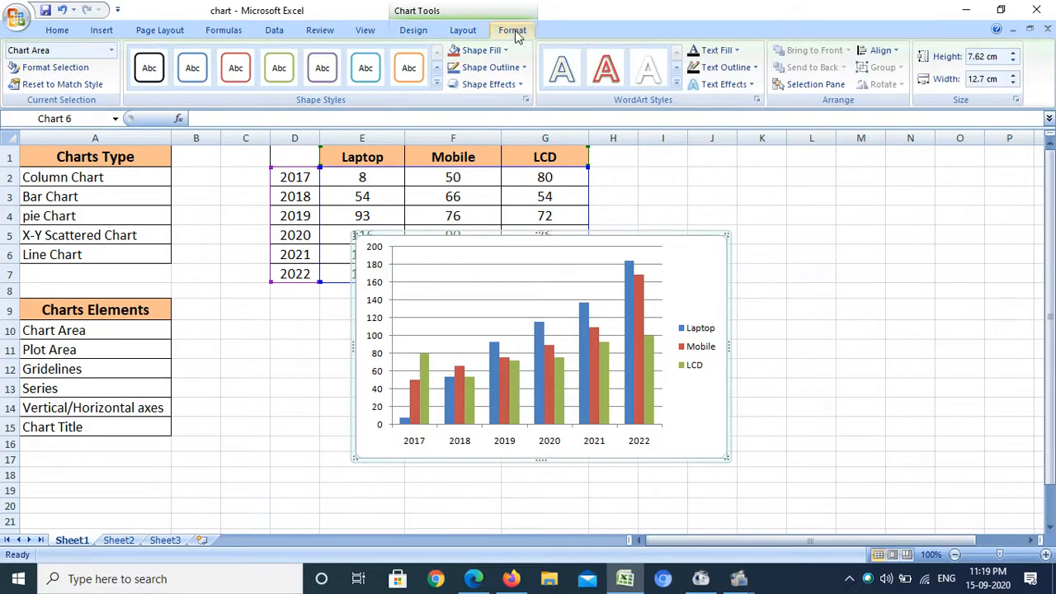
# Change the column chart's type to the 3-D Cylinder column subtype
pyautogui.click(413, 31)
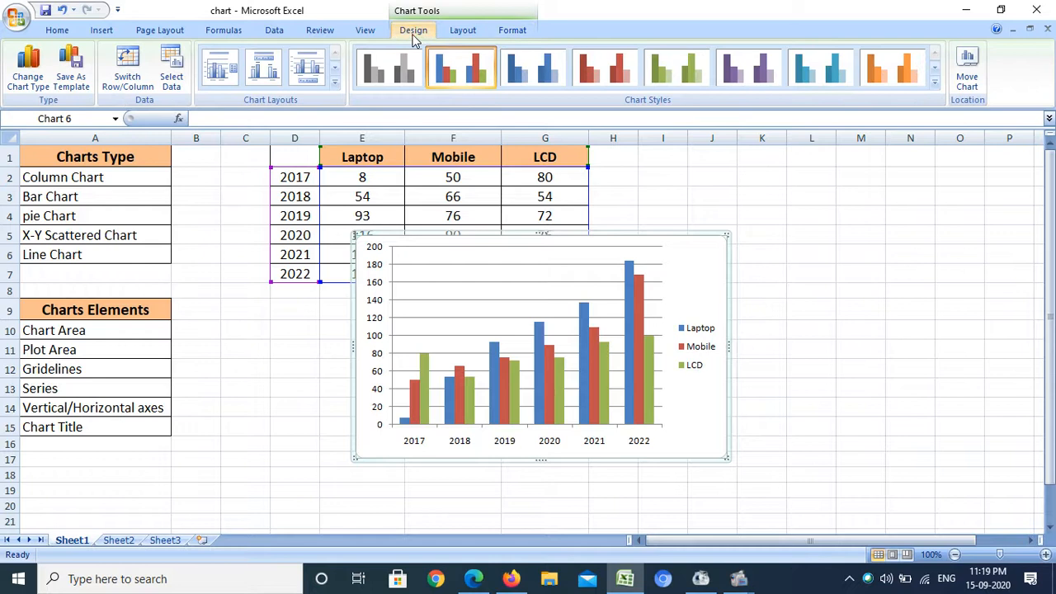
pyautogui.click(32, 77)
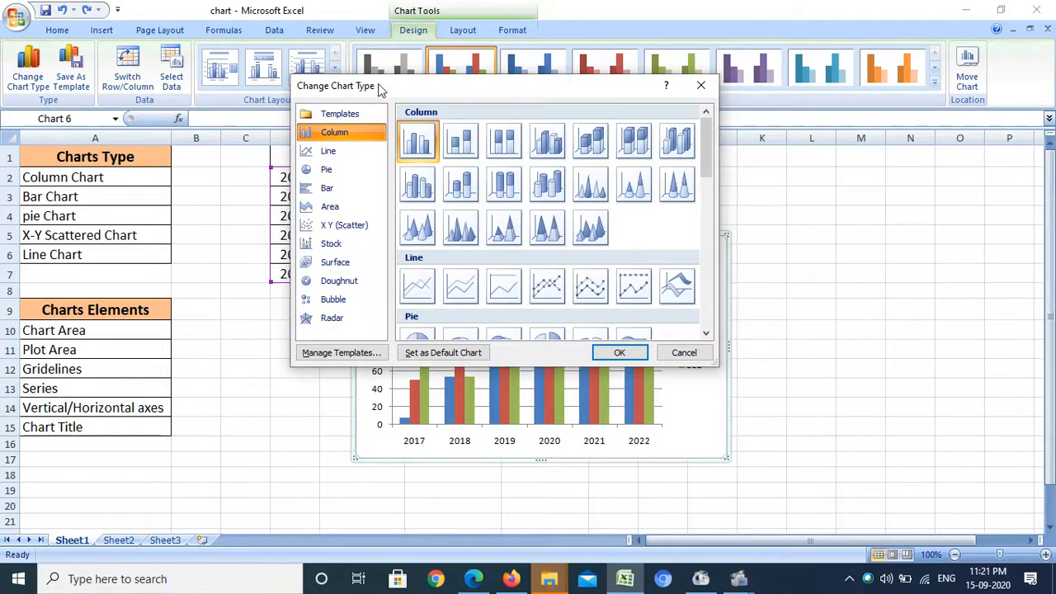
pyautogui.moveTo(443, 86); pyautogui.dragTo(440, 118)
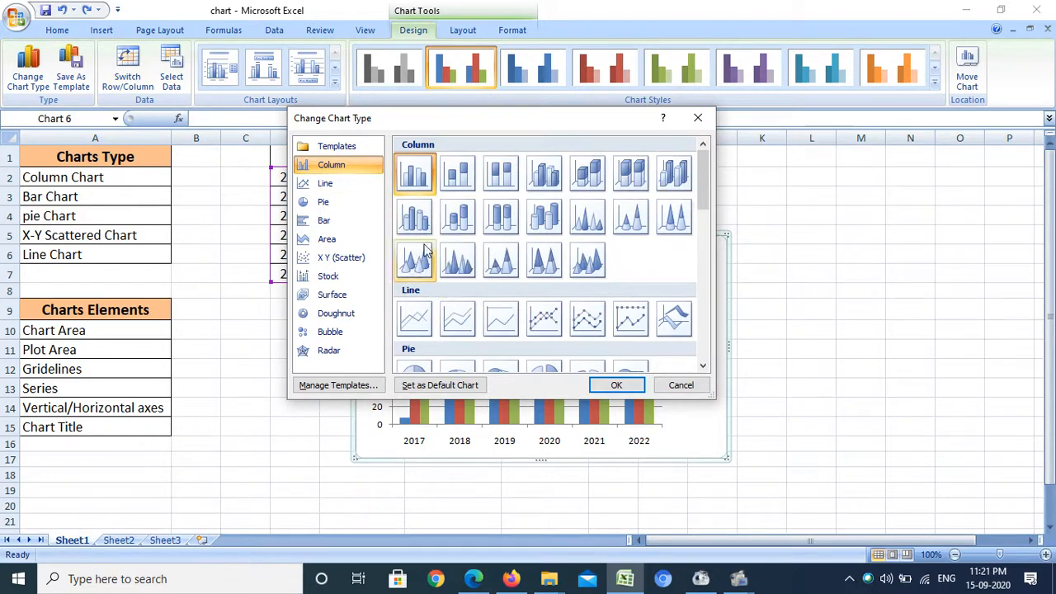
pyautogui.click(552, 218)
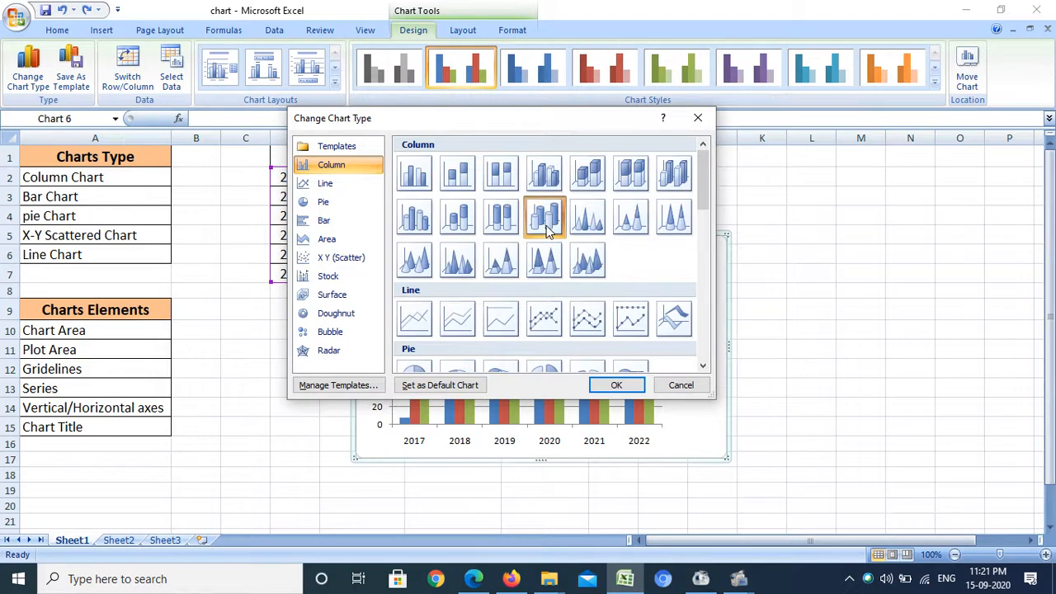
pyautogui.click(617, 386)
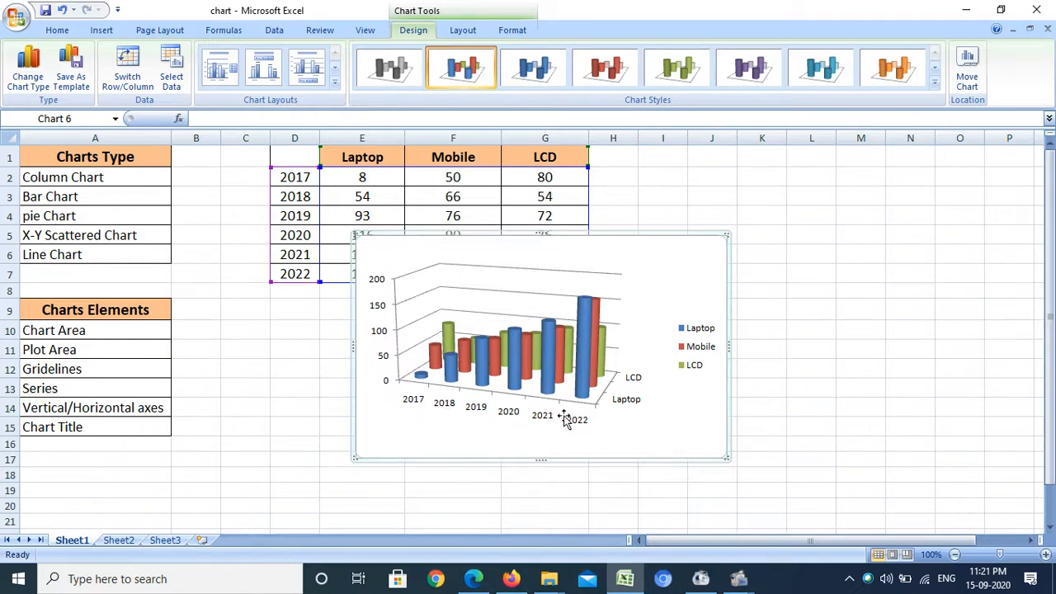
# Enlarge the plot area of the 3-D cylinder chart and the chart as a whole
pyautogui.click(557, 357)
pyautogui.click(537, 285)
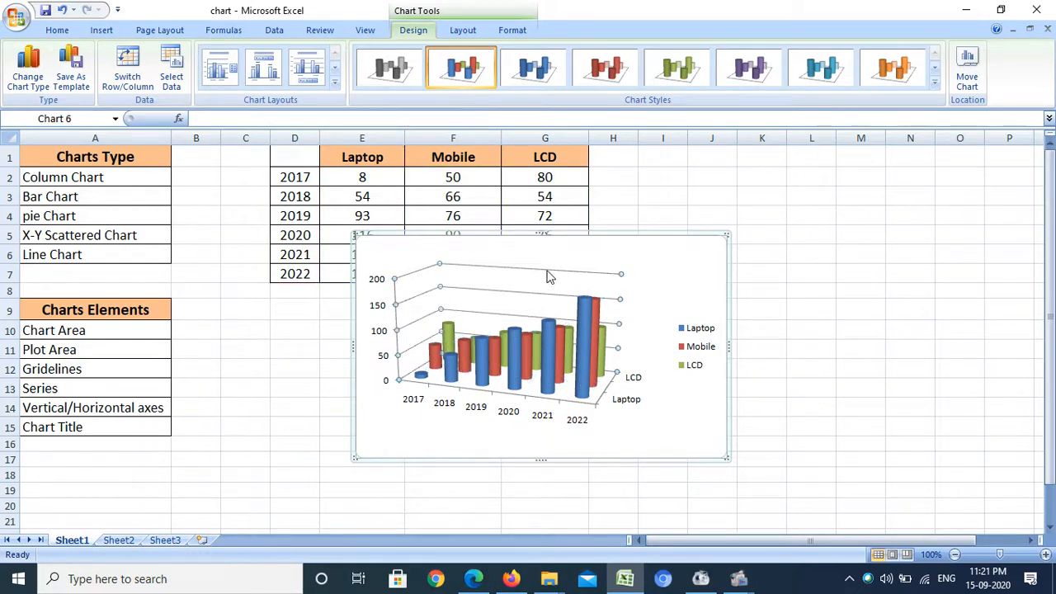
pyautogui.click(550, 275)
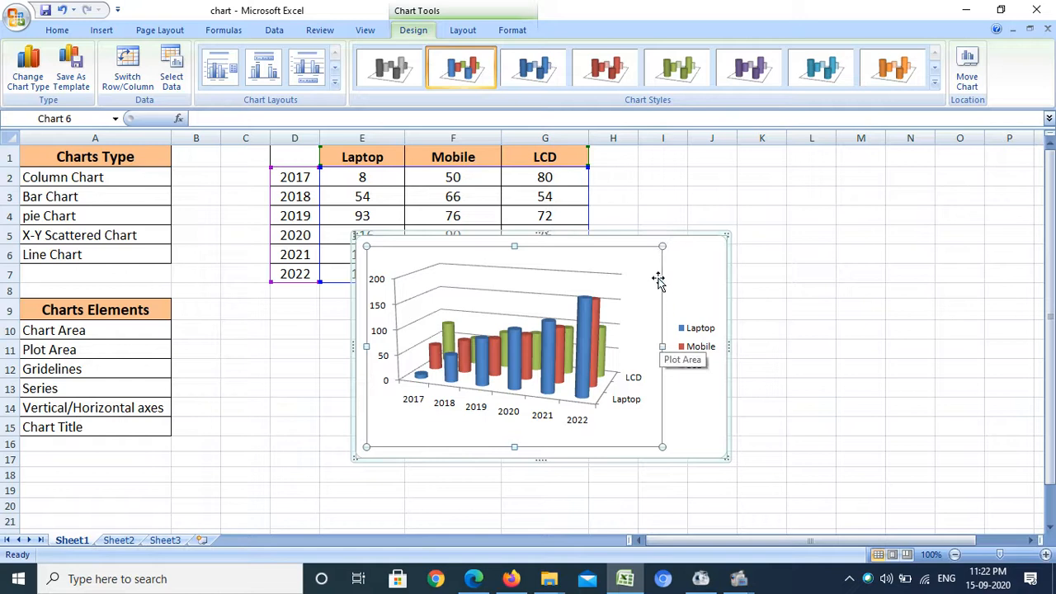
pyautogui.moveTo(662, 246); pyautogui.dragTo(689, 241)
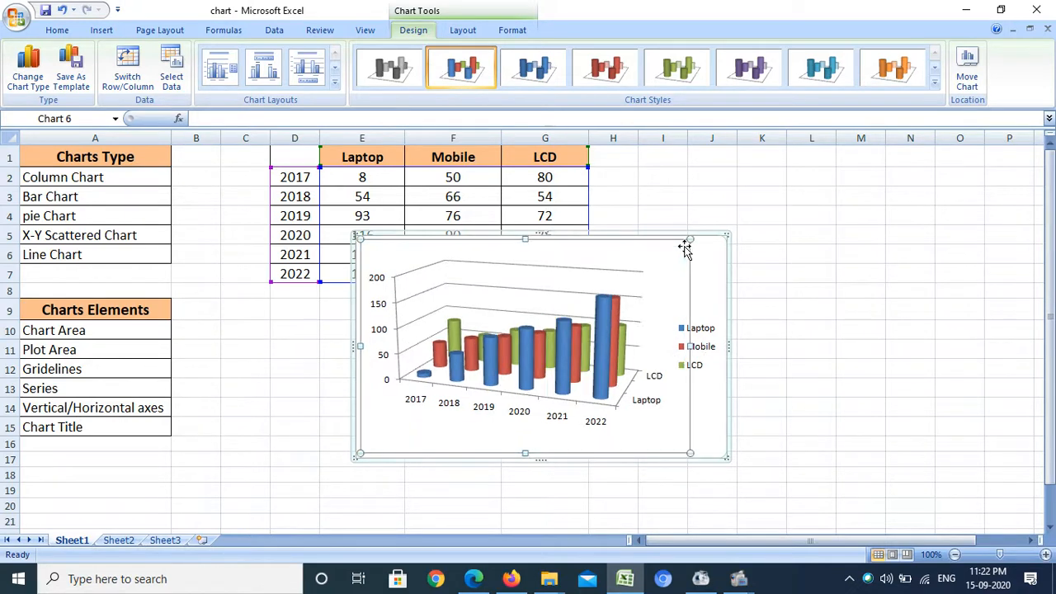
pyautogui.click(754, 257)
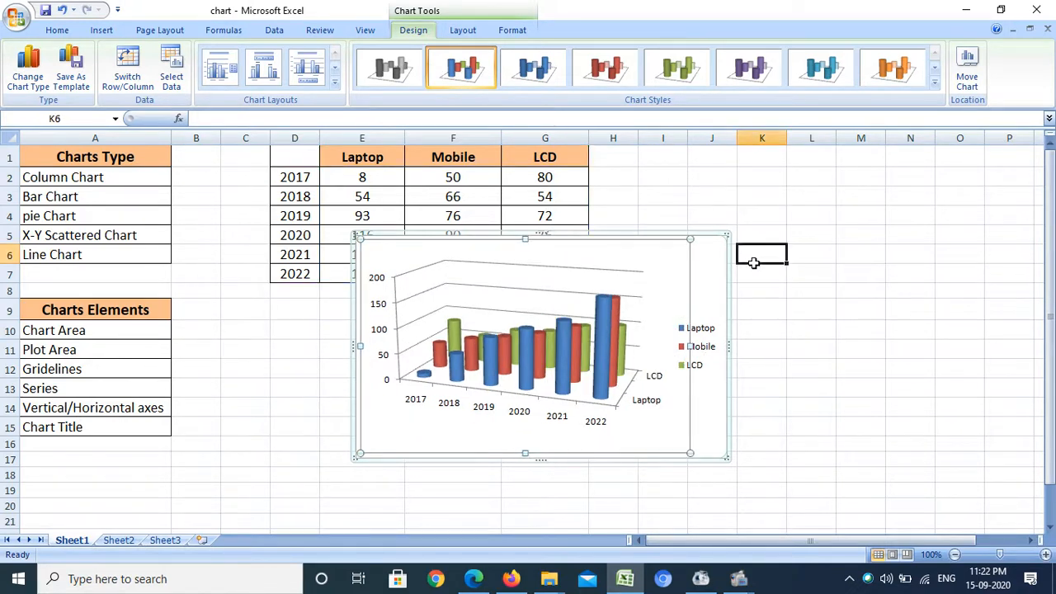
pyautogui.click(724, 240)
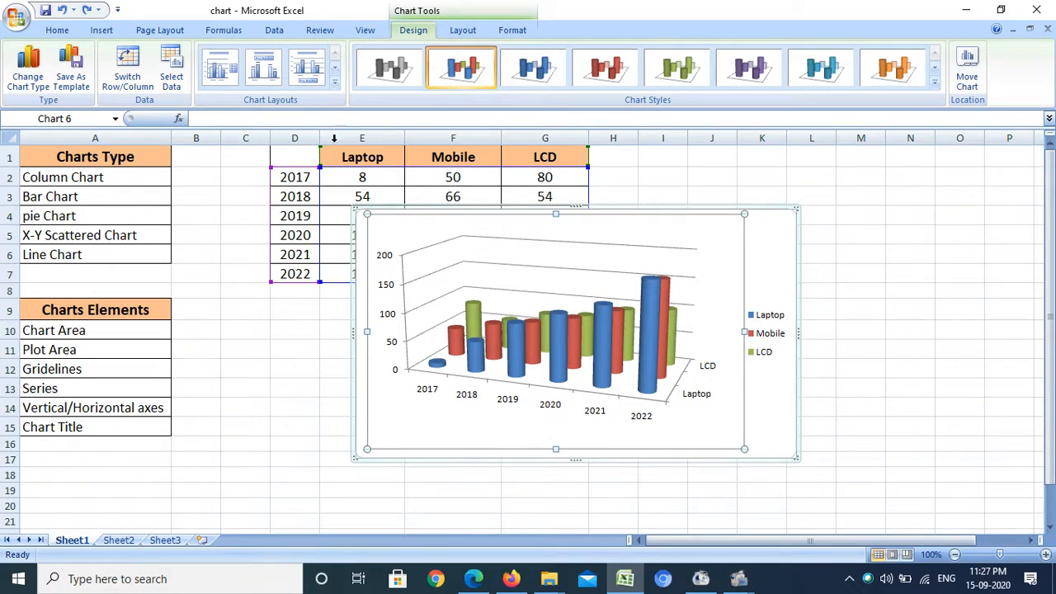
# Add a chart title with the Centered Overlay Title option
pyautogui.click(463, 31)
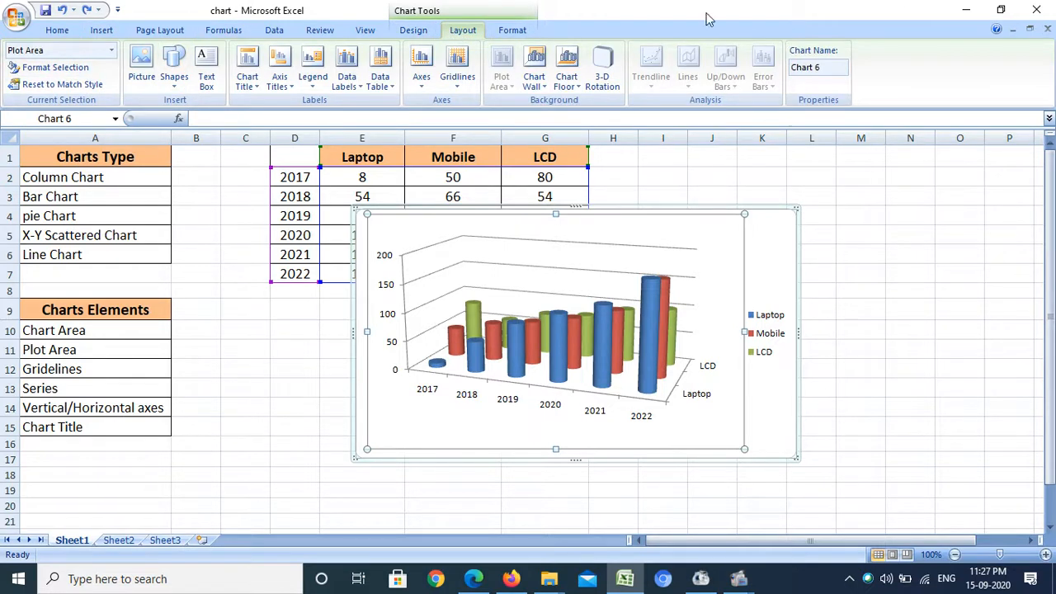
pyautogui.click(247, 81)
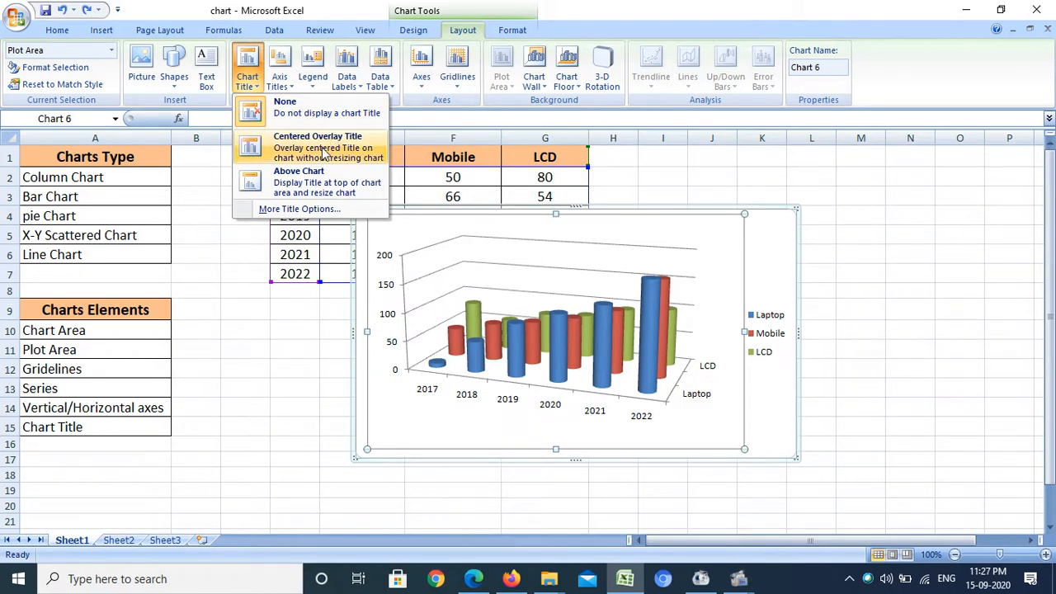
pyautogui.click(323, 152)
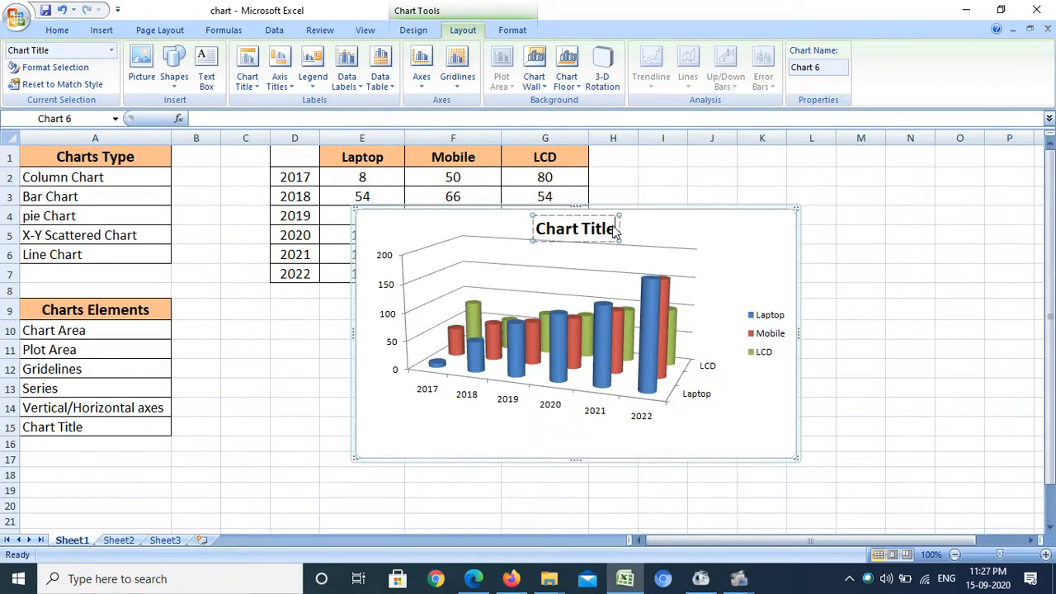
# Replace the placeholder text of the chart title with "Sales"
pyautogui.click(616, 232)
pyautogui.press('BackSpace')
pyautogui.press('BackSpace')
pyautogui.press('BackSpace')
pyautogui.press('BackSpace')
pyautogui.press('BackSpace')
pyautogui.press('BackSpace')
pyautogui.press('BackSpace')
pyautogui.press('BackSpace')
pyautogui.press('BackSpace')
pyautogui.press('BackSpace')
pyautogui.press('BackSpace')
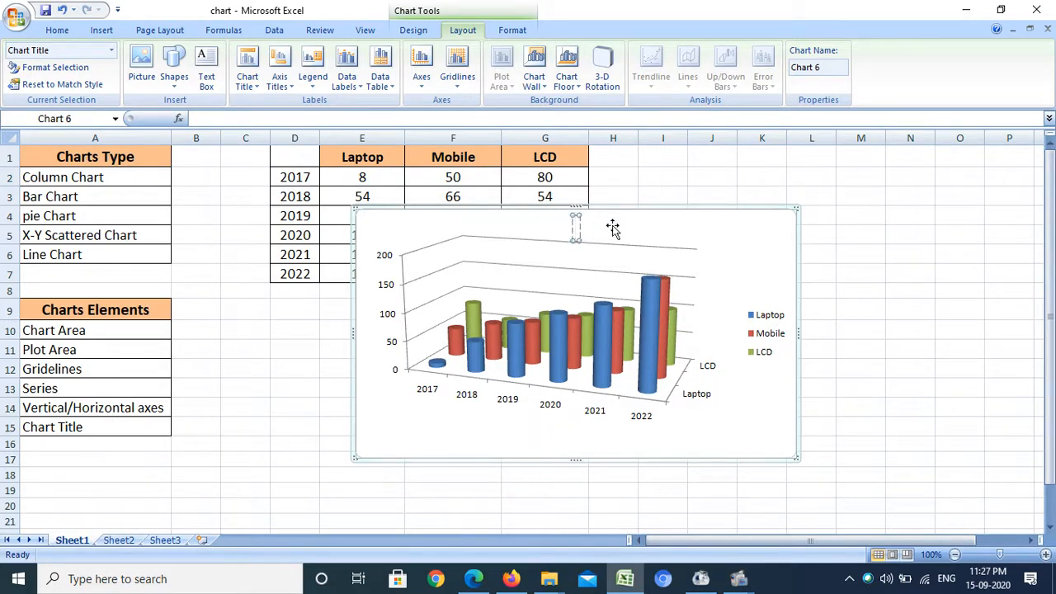
pyautogui.write('Sale')
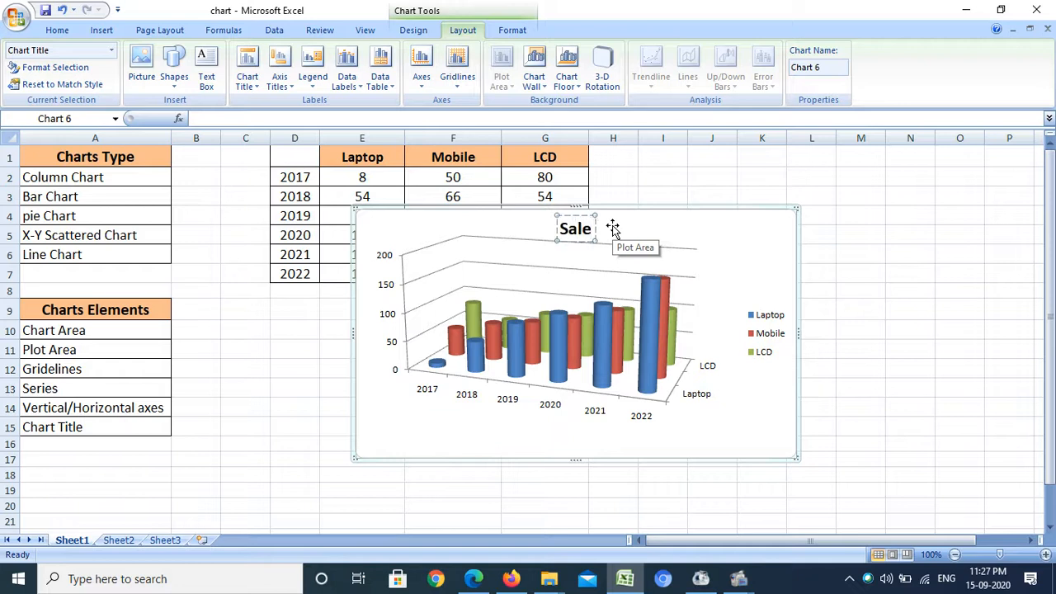
pyautogui.write('s')
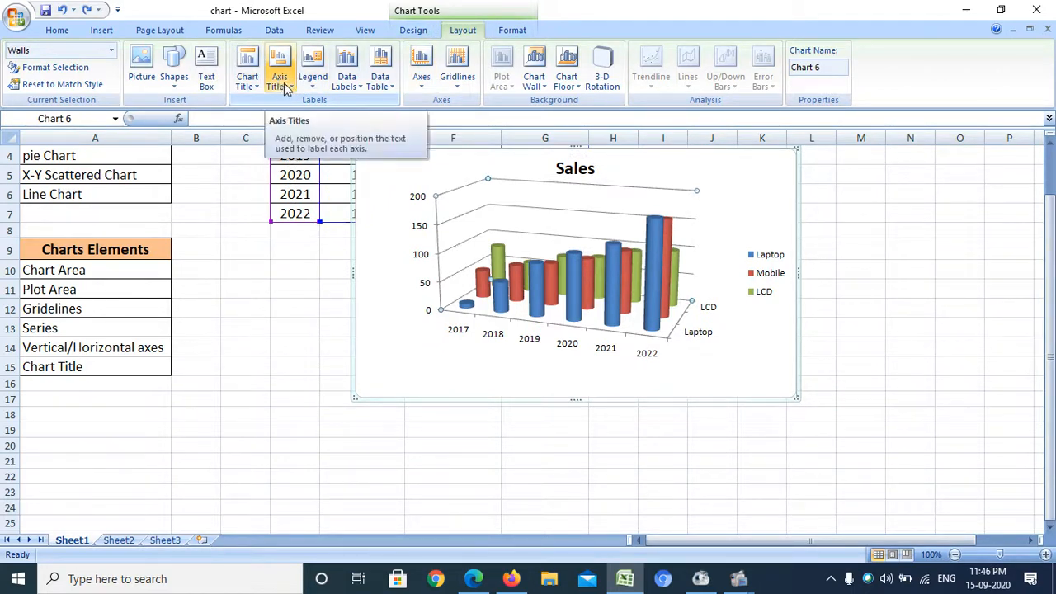
# Add a primary horizontal axis title below the axis and replace its placeholder text with "Years"
pyautogui.click(285, 86)
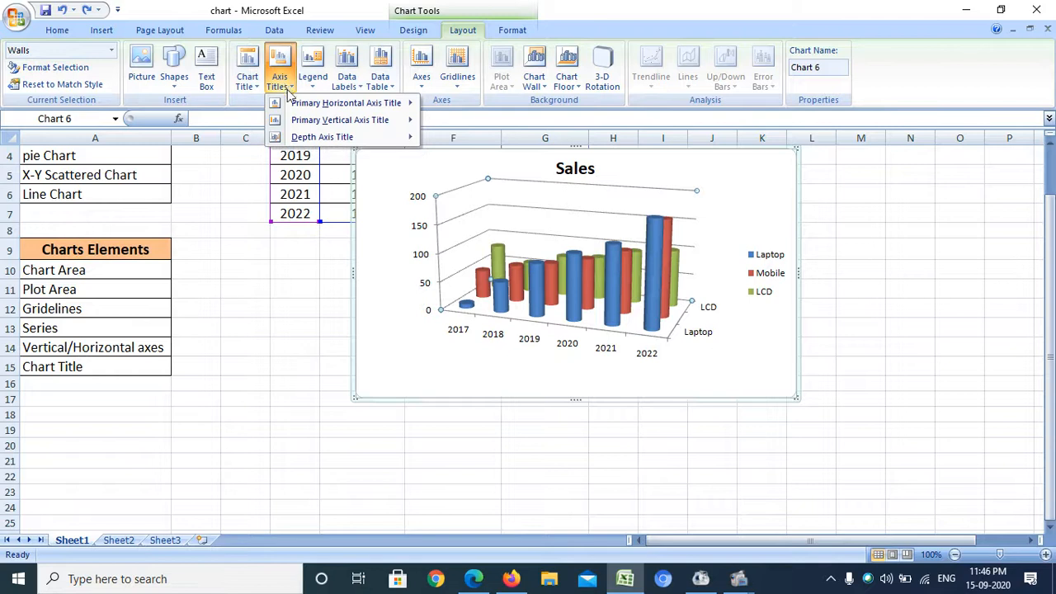
pyautogui.moveTo(296, 108)
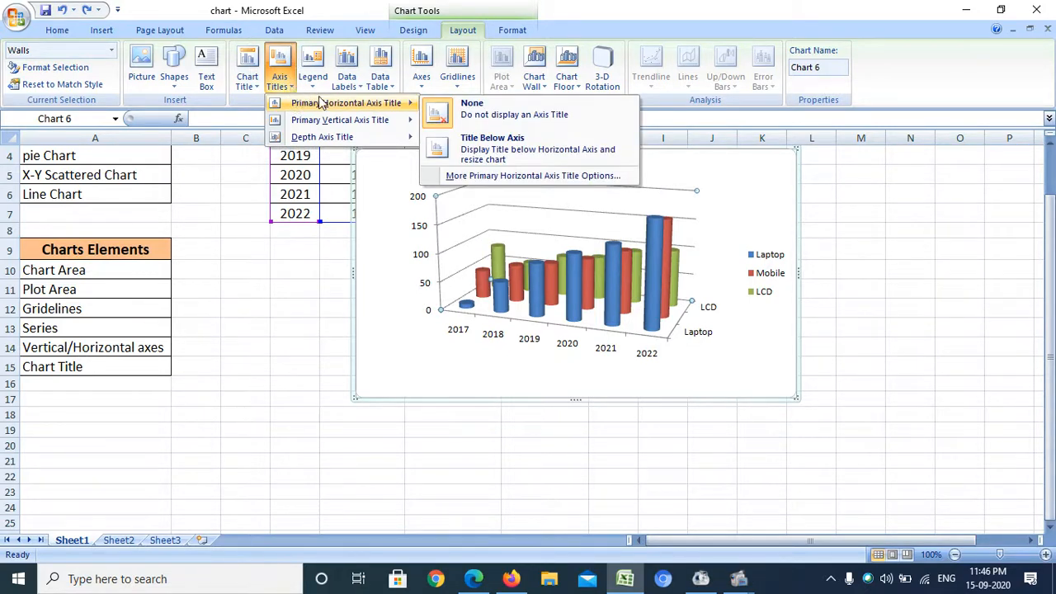
pyautogui.click(487, 147)
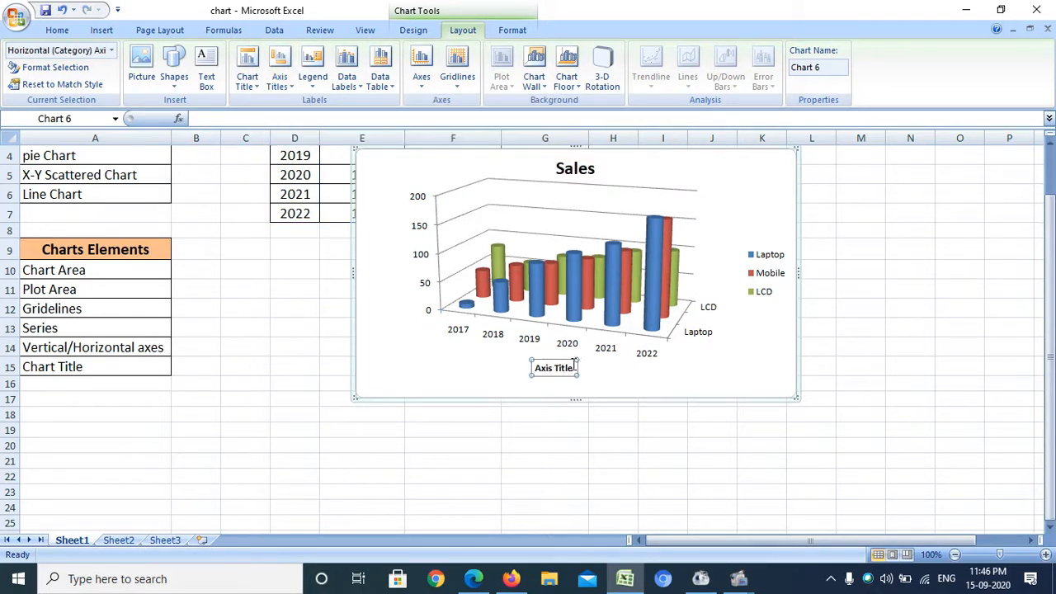
pyautogui.moveTo(575, 368); pyautogui.dragTo(530, 366)
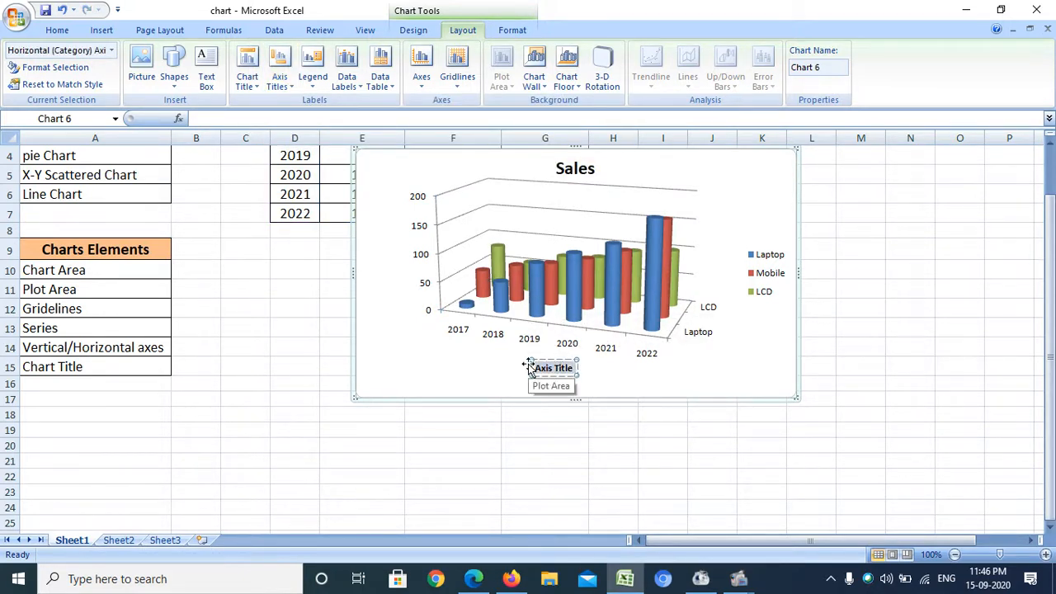
pyautogui.write('Years')
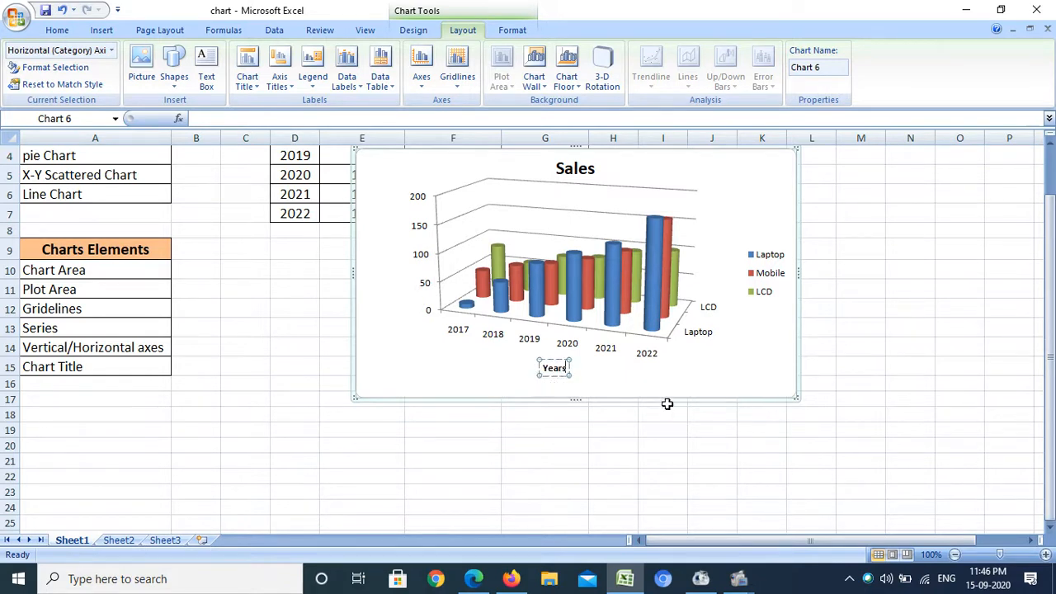
# Format the "Years" axis title with font size 28 and a red font colour
pyautogui.click(66, 35)
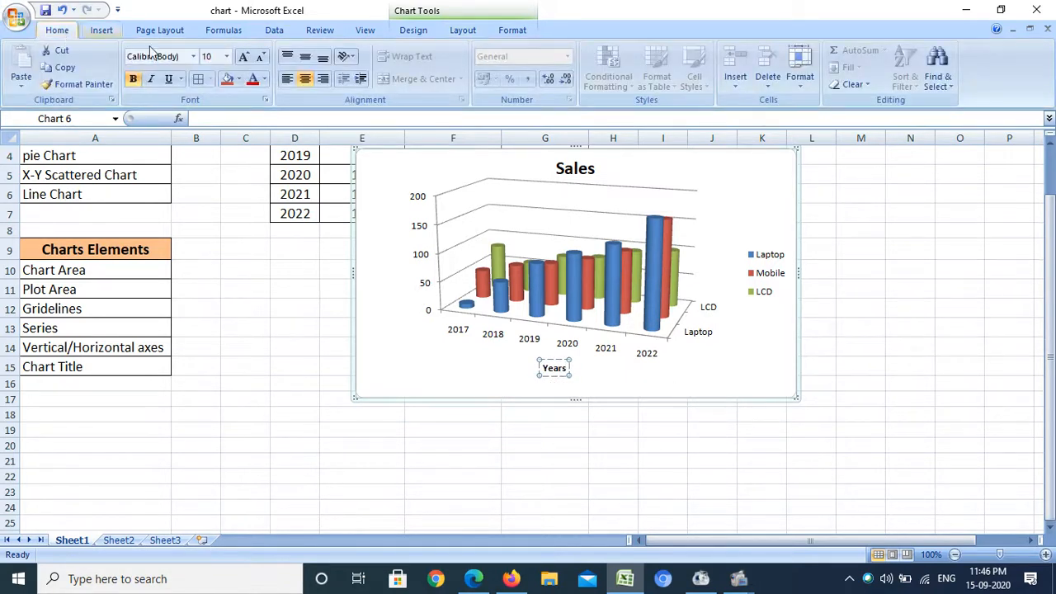
pyautogui.click(227, 56)
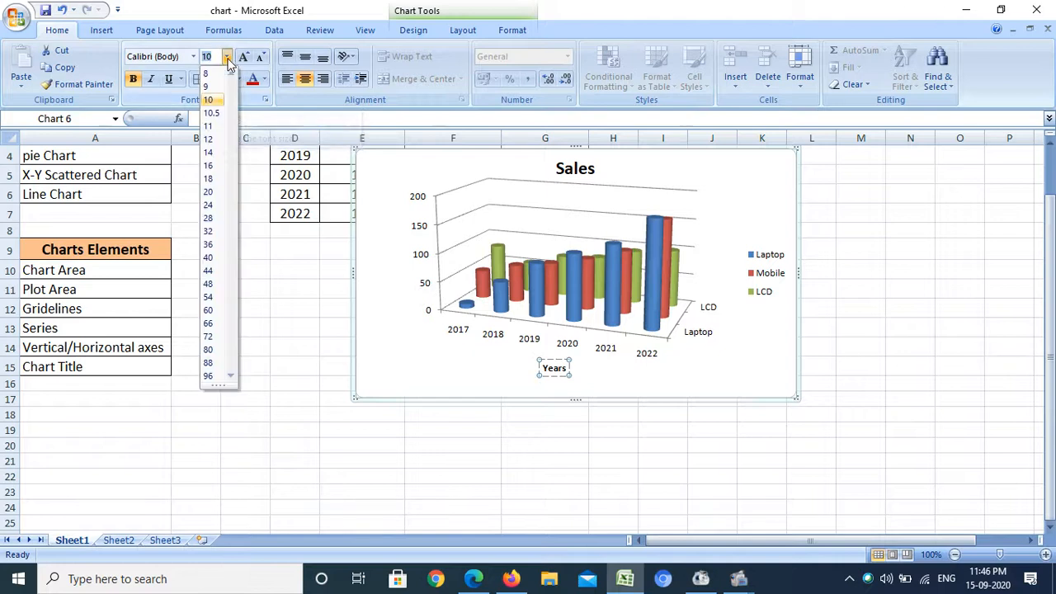
pyautogui.click(209, 218)
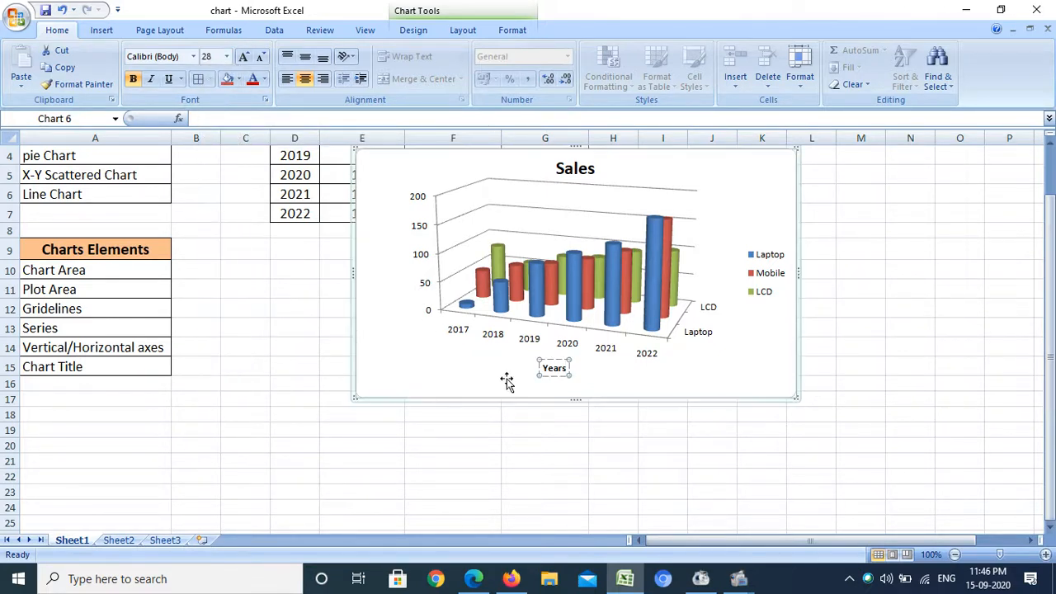
pyautogui.click(544, 370)
pyautogui.click(227, 56)
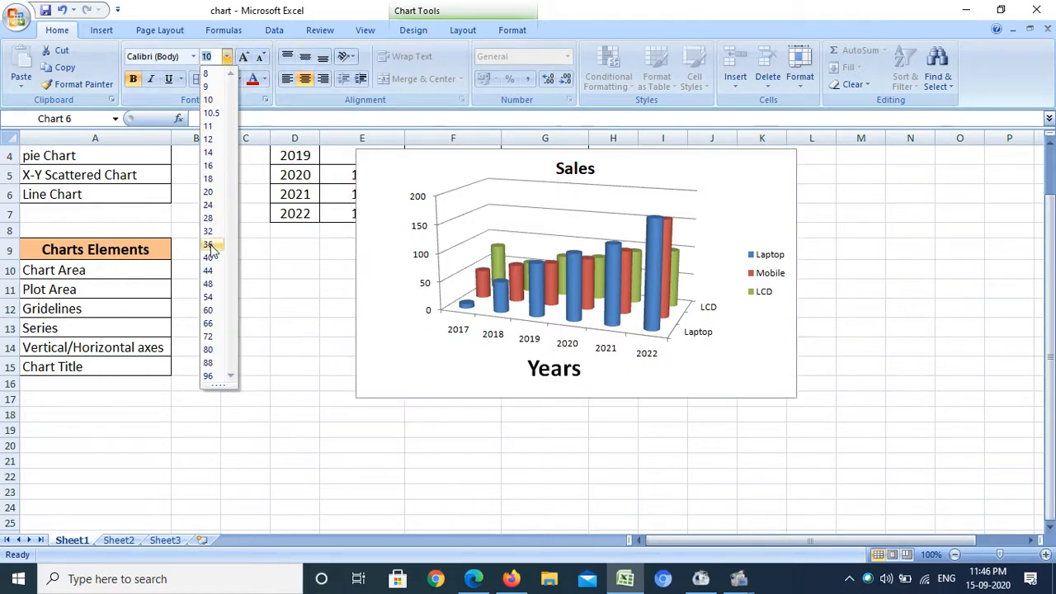
pyautogui.click(209, 219)
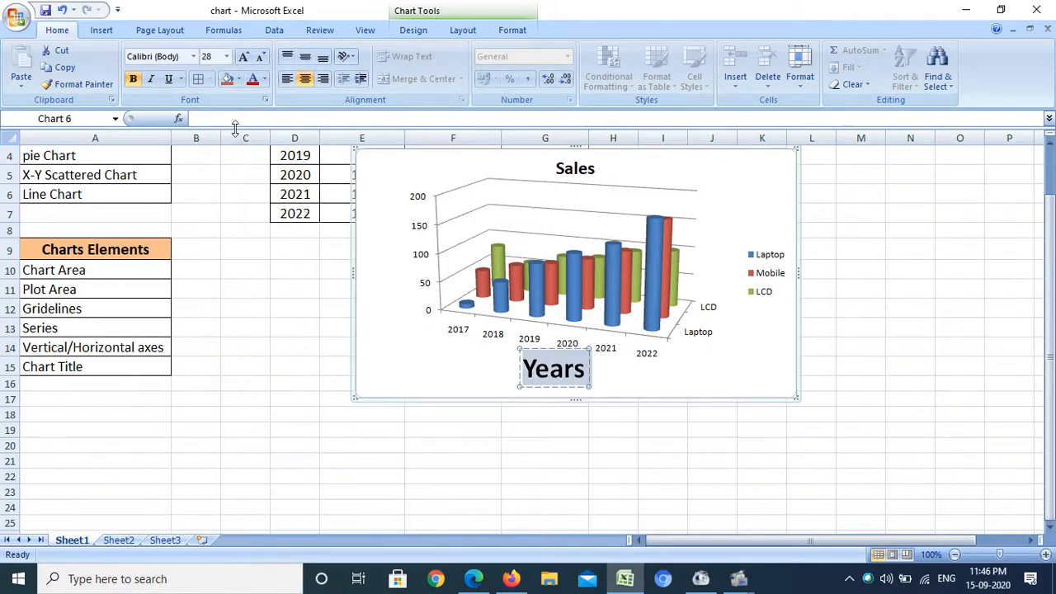
pyautogui.click(264, 79)
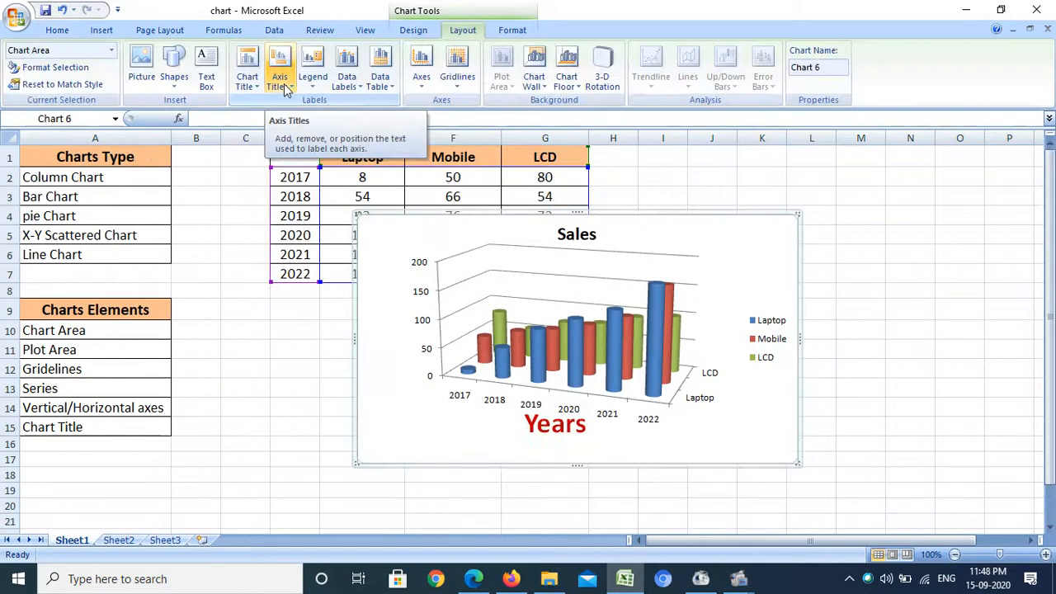
# Add a rotated primary vertical axis title and replace its placeholder text with "No of Item Sales"
pyautogui.click(280, 81)
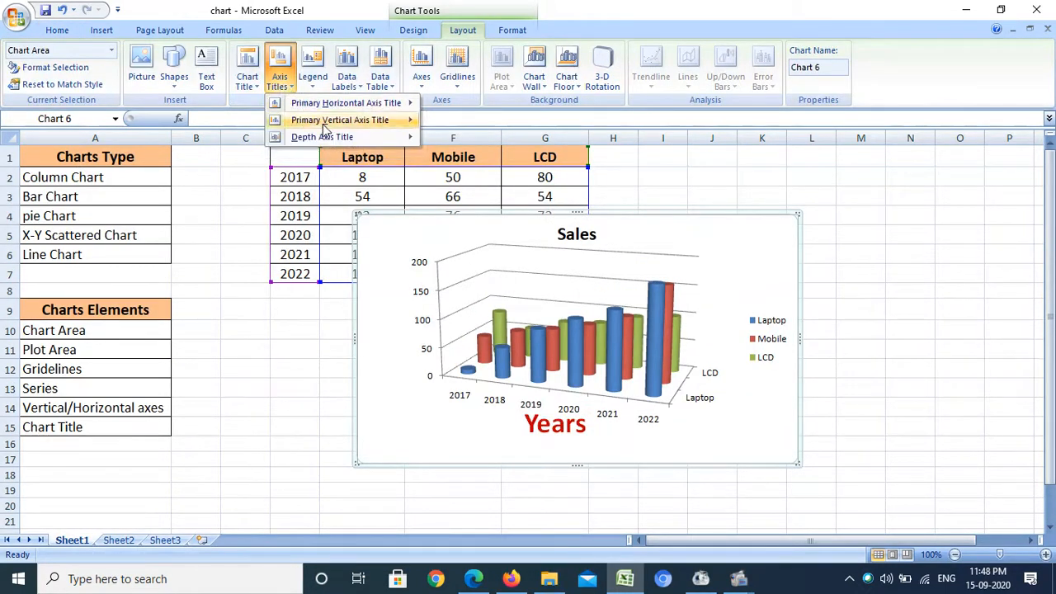
pyautogui.moveTo(345, 124)
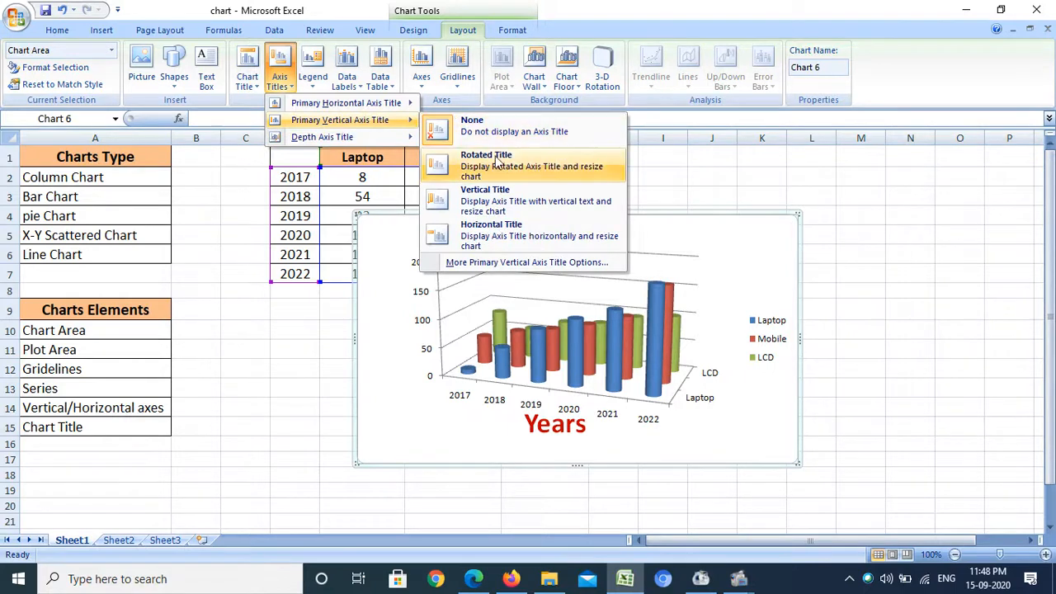
pyautogui.click(449, 161)
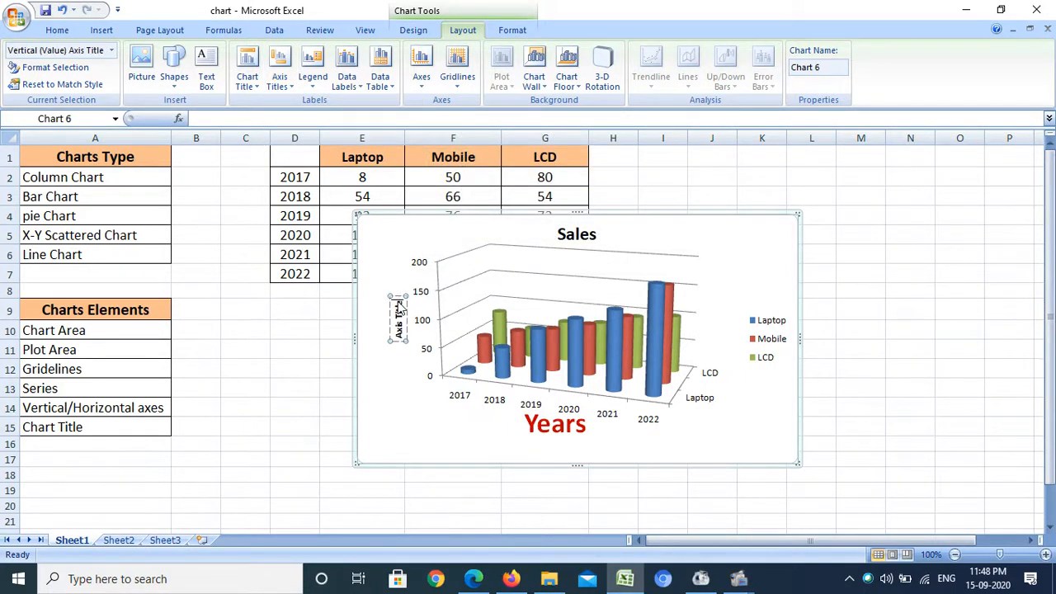
pyautogui.click(402, 305)
pyautogui.hotkey('ctrl', 'a')
pyautogui.press('Delete')
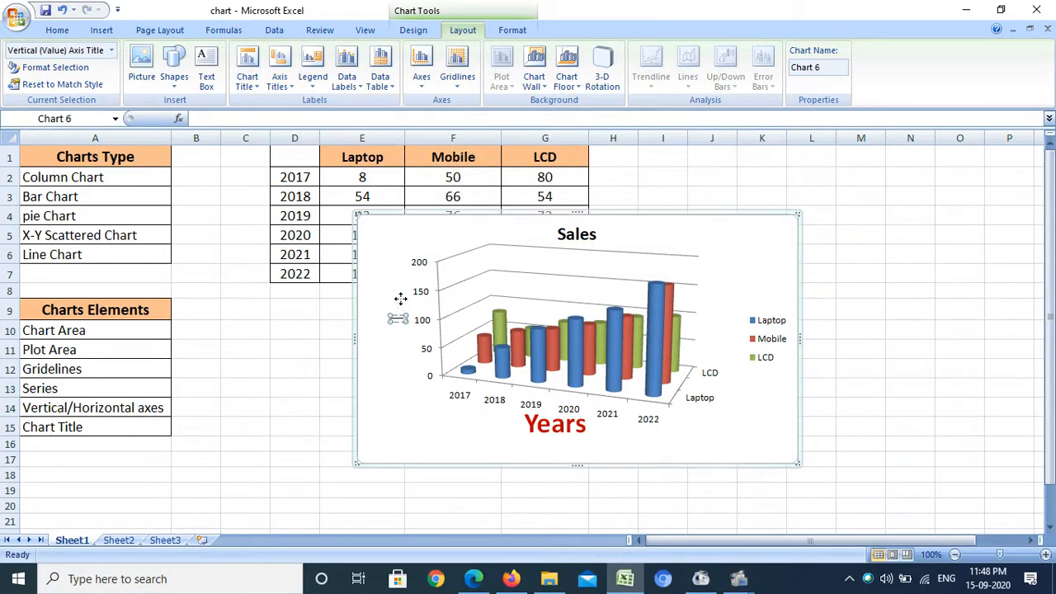
pyautogui.write('Sa')
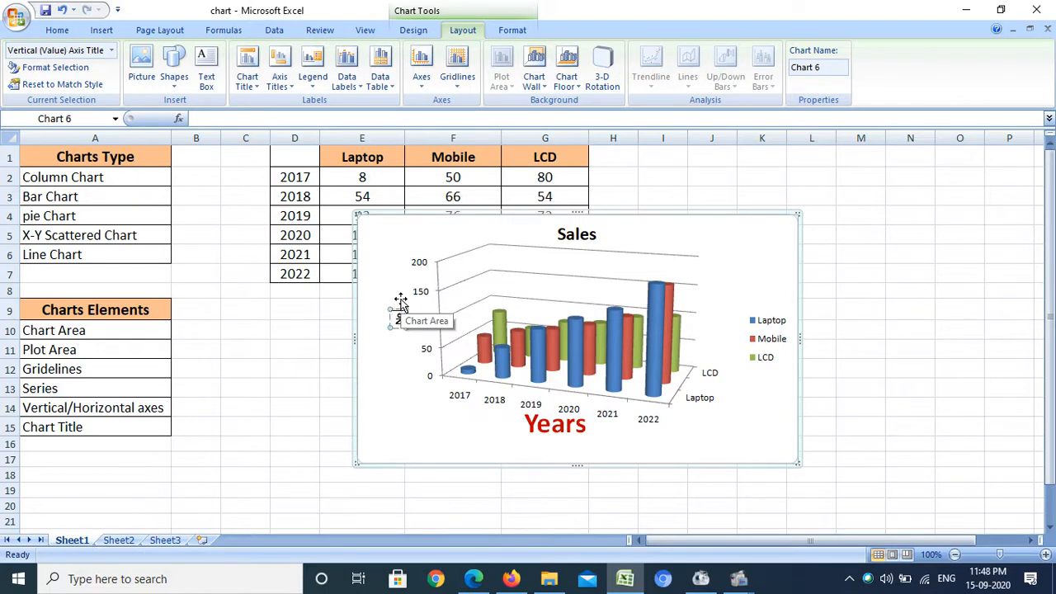
pyautogui.write('les Items')
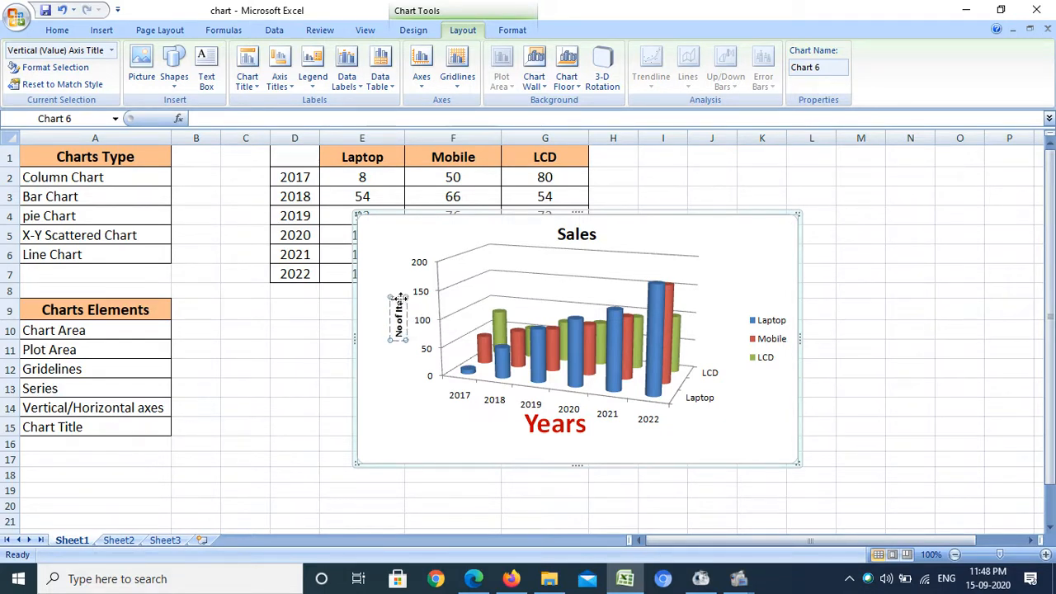
pyautogui.write(' Sales')
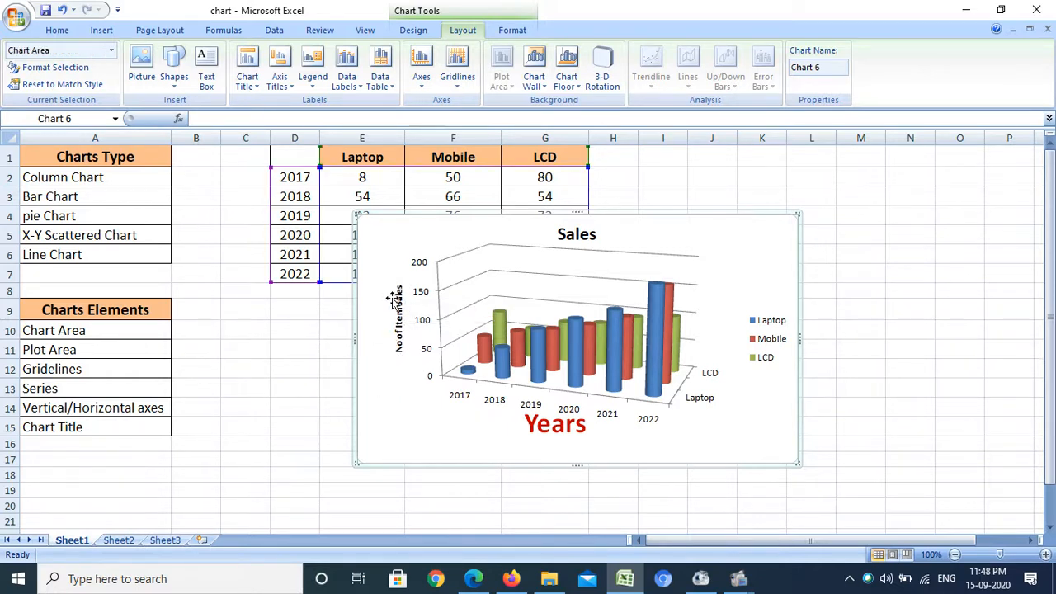
# Format the vertical axis title with font size 18 and a red font colour
pyautogui.click(57, 30)
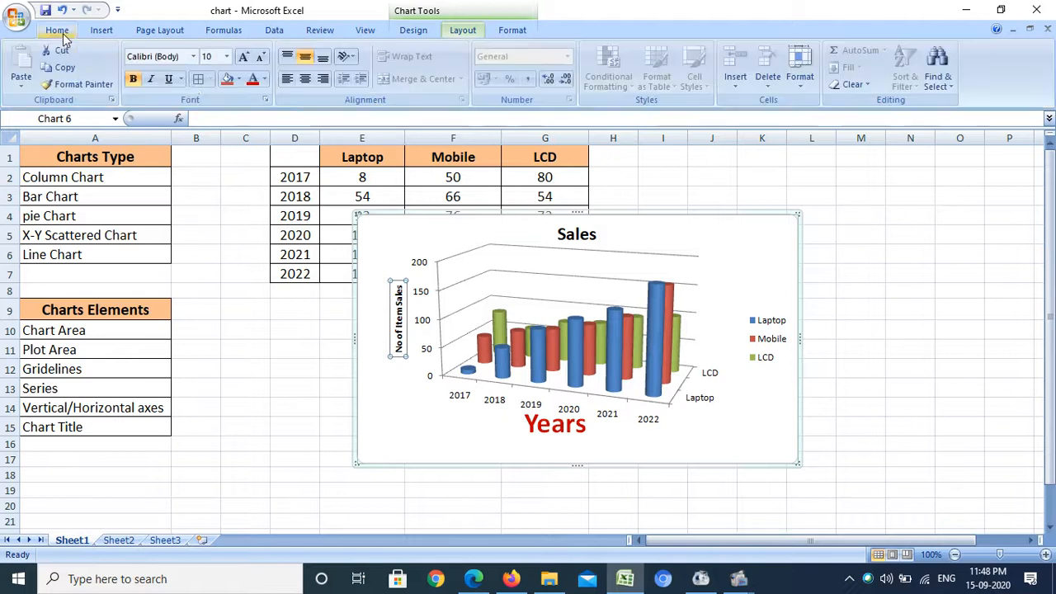
pyautogui.click(226, 56)
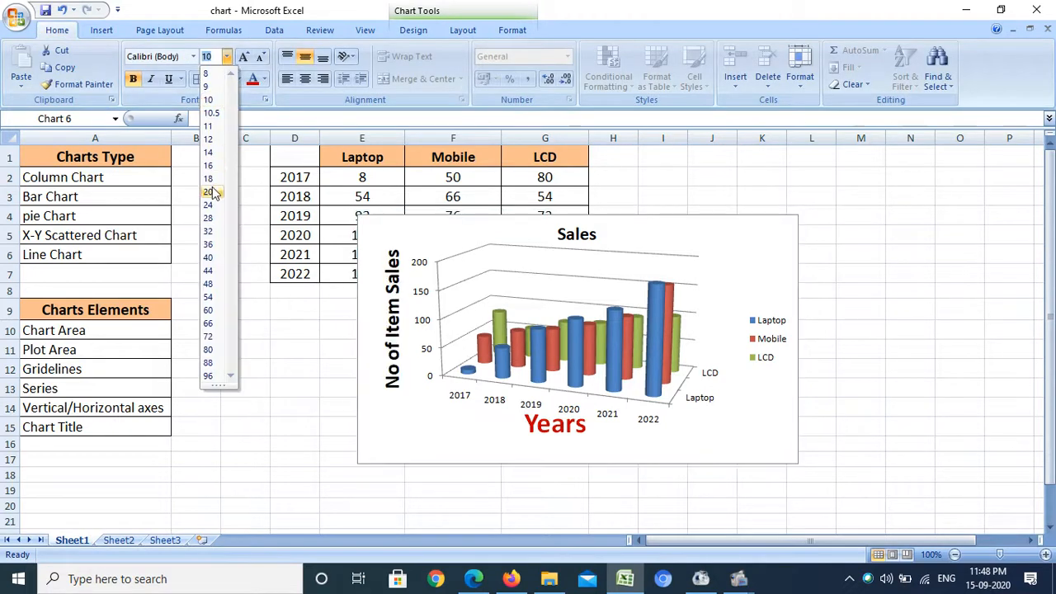
pyautogui.click(209, 179)
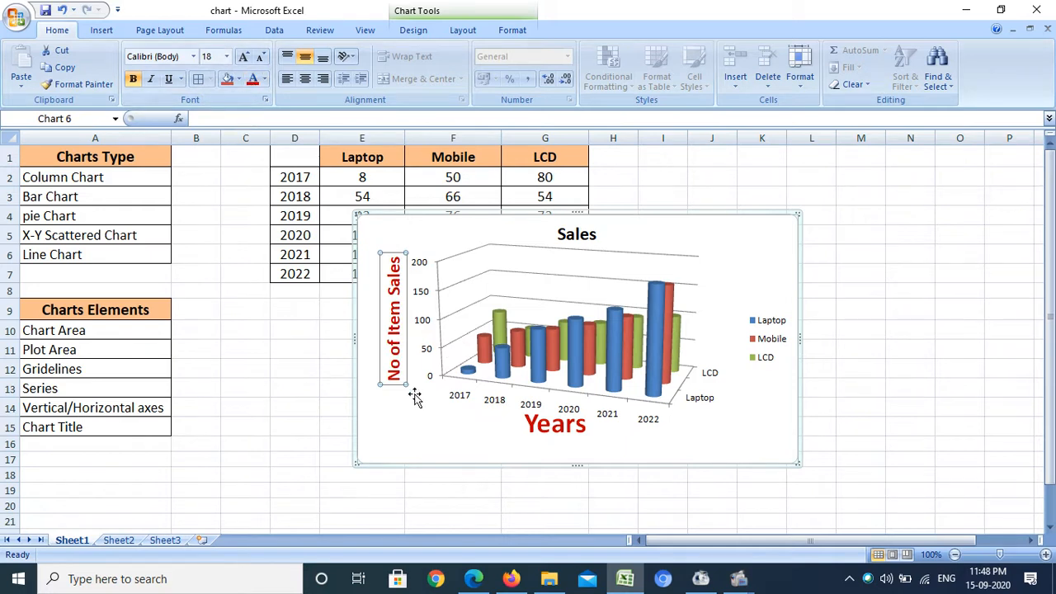
pyautogui.click(575, 328)
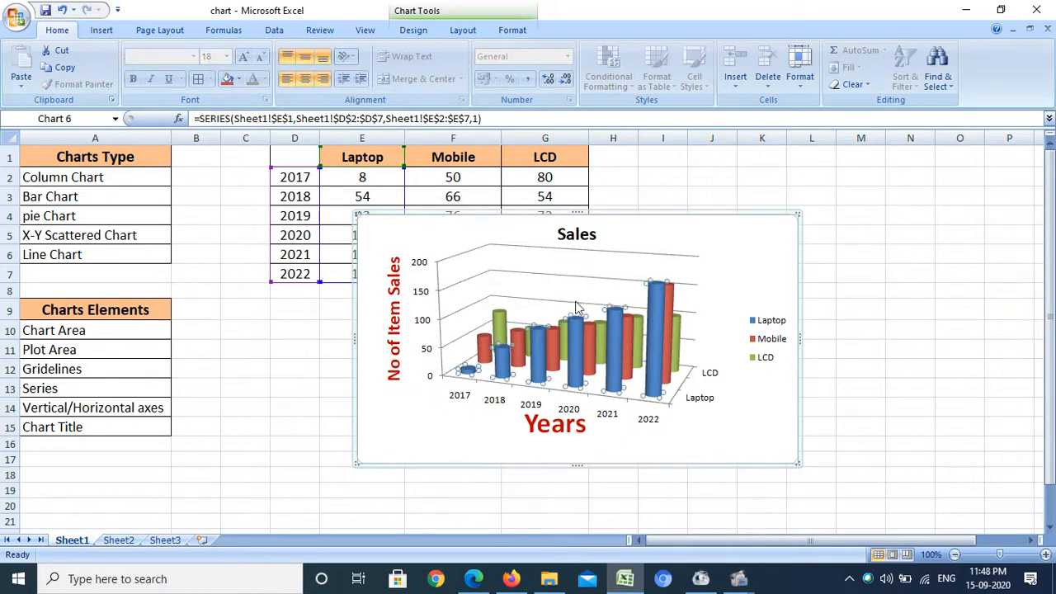
pyautogui.click(593, 236)
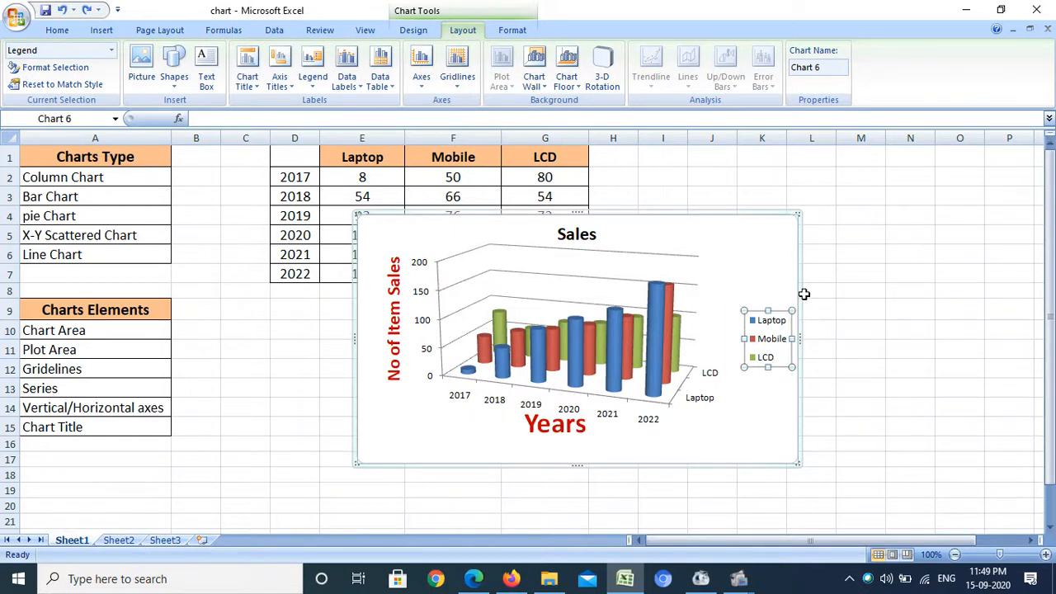
# Place the legend with the Show Legend at Top option and make the chart taller by extending its lower edge
pyautogui.click(318, 87)
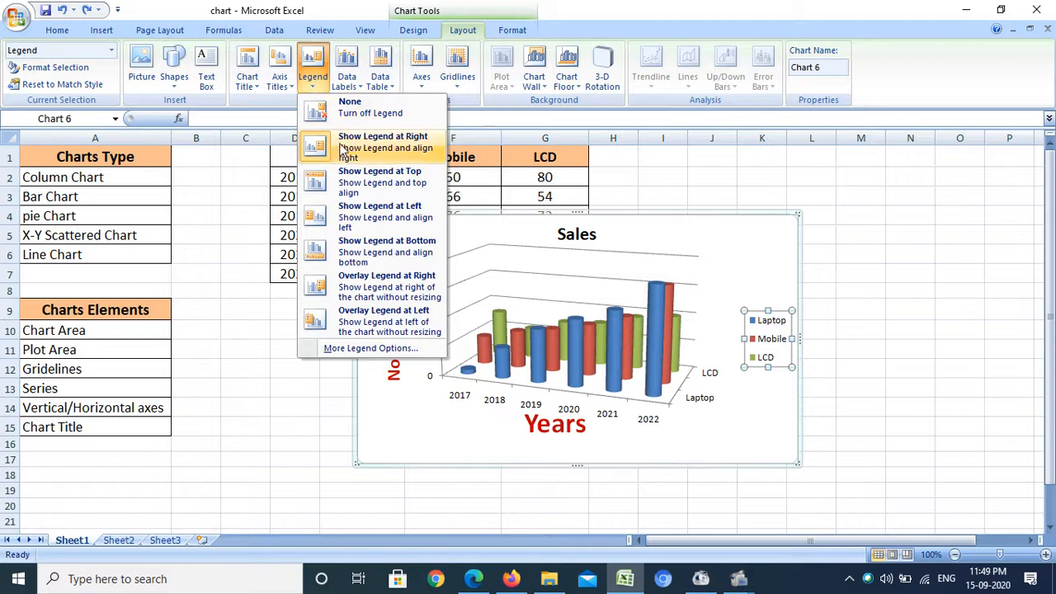
pyautogui.click(356, 183)
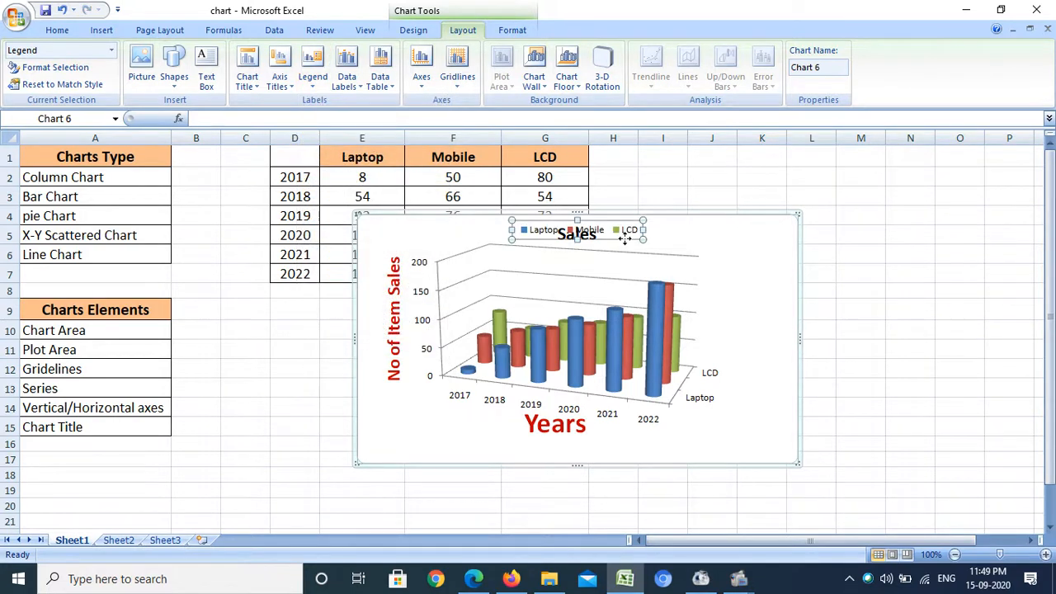
pyautogui.click(697, 247)
pyautogui.moveTo(578, 464); pyautogui.dragTo(582, 502)
# Reposition the selected legend with the Show Legend at Left option
pyautogui.click(592, 235)
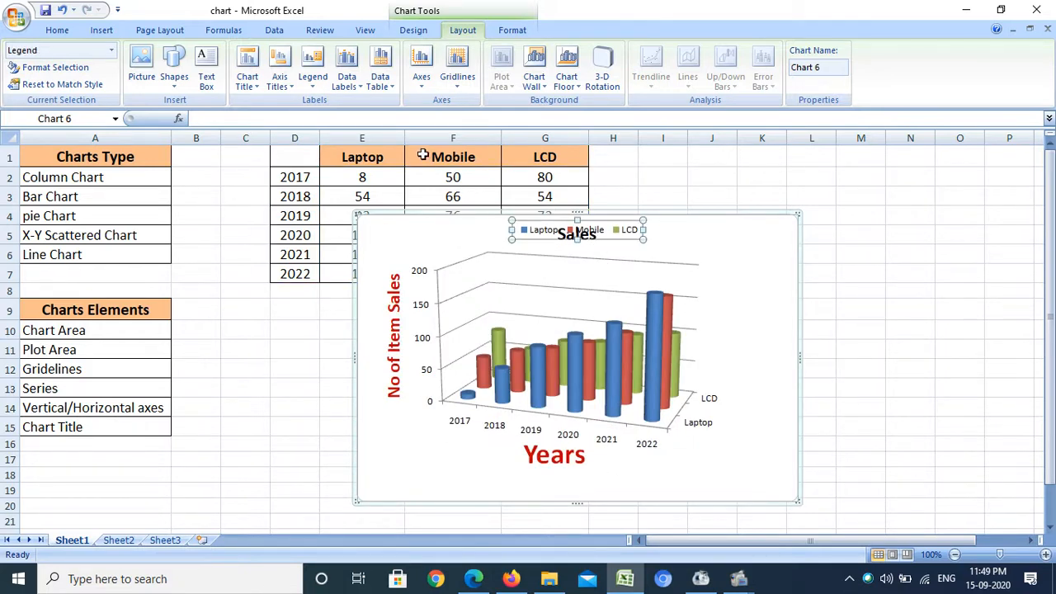
pyautogui.click(317, 83)
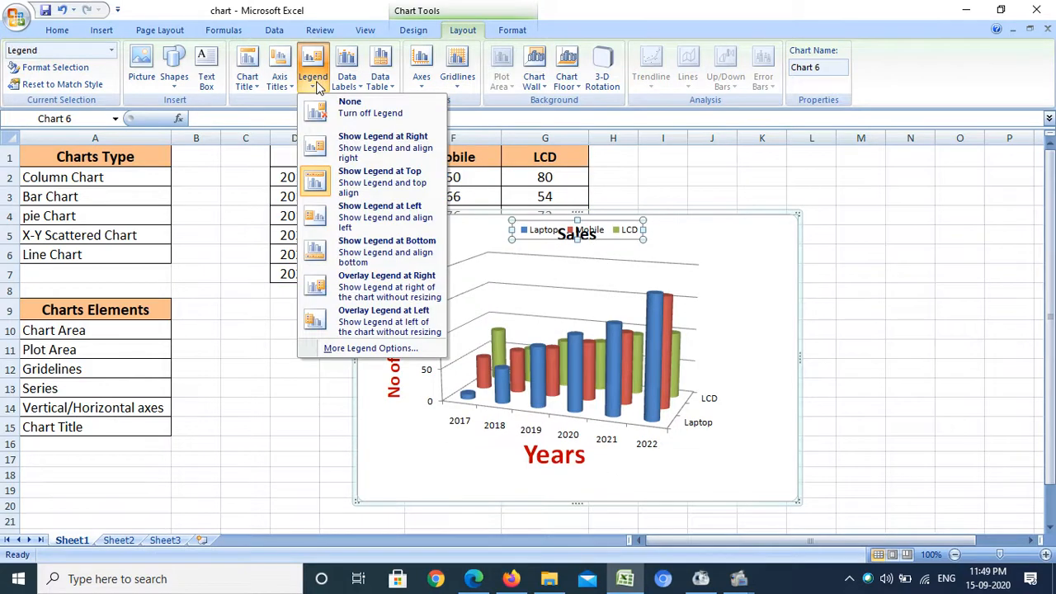
pyautogui.click(412, 216)
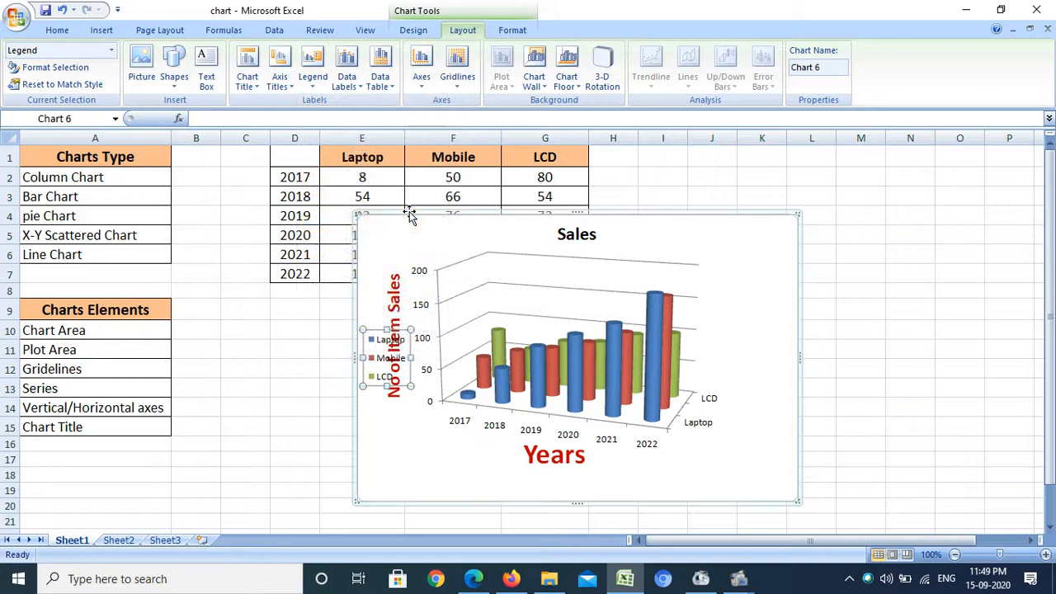
# Place the legend with the Show Legend at Bottom option and widen its box to space out the entries
pyautogui.click(313, 78)
pyautogui.click(402, 254)
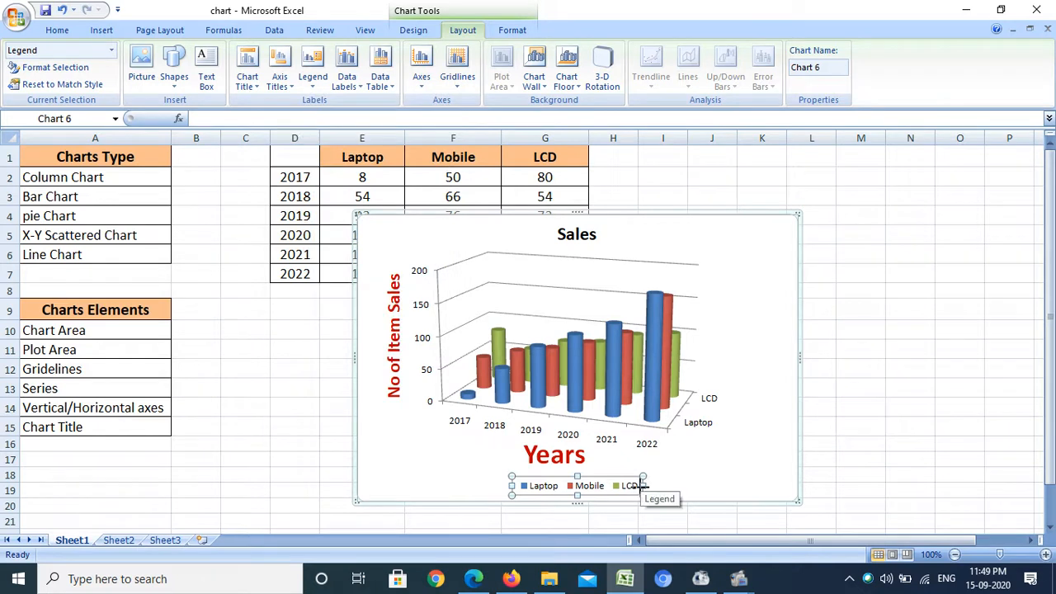
pyautogui.moveTo(644, 486); pyautogui.dragTo(702, 486)
# Select the Laptop, Mobile and LCD legend entries one after another to examine them
pyautogui.click(562, 487)
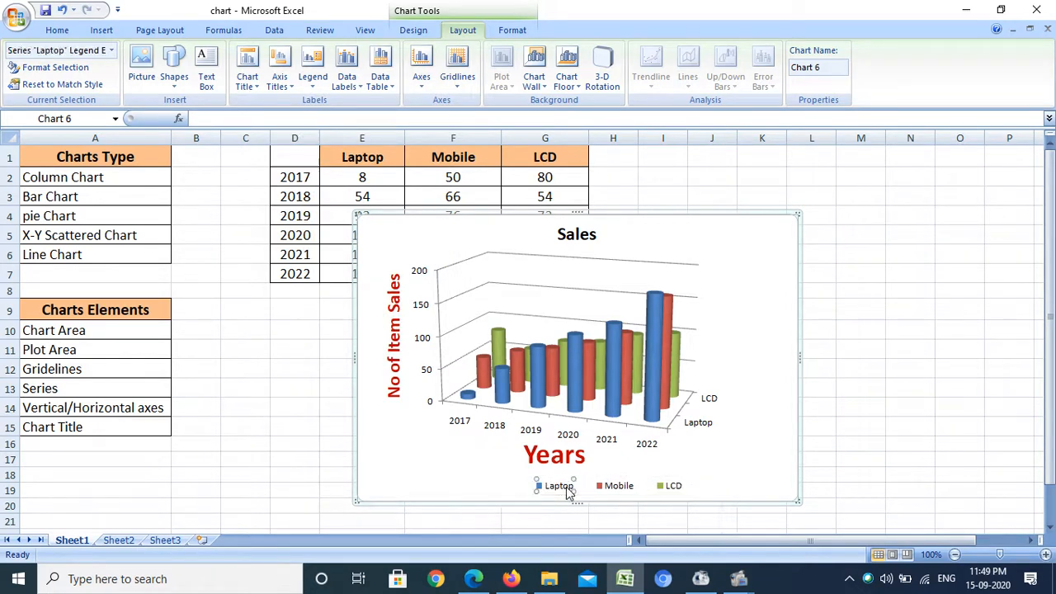
pyautogui.click(608, 488)
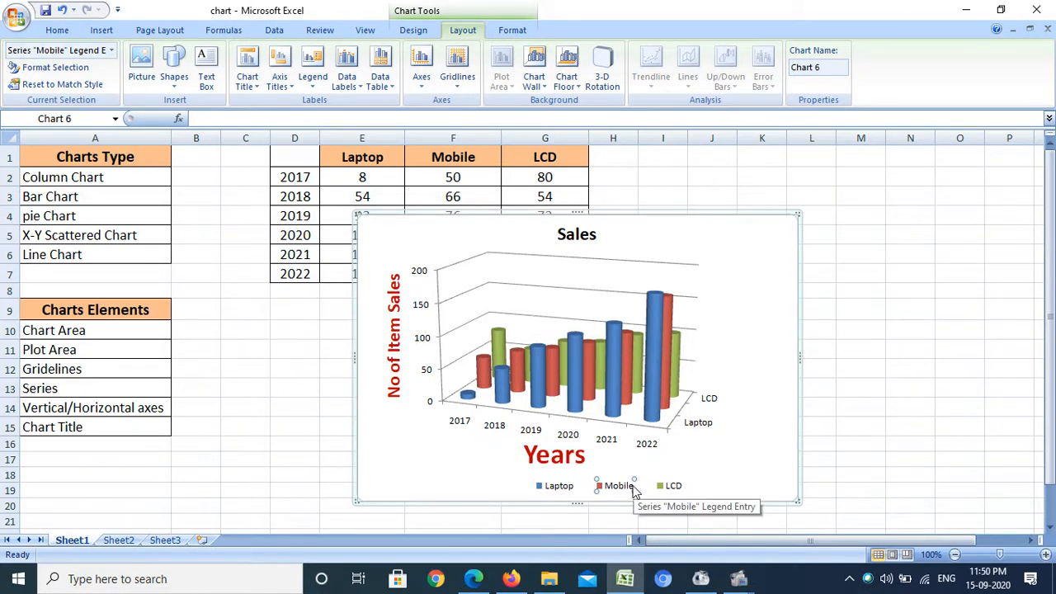
pyautogui.click(674, 487)
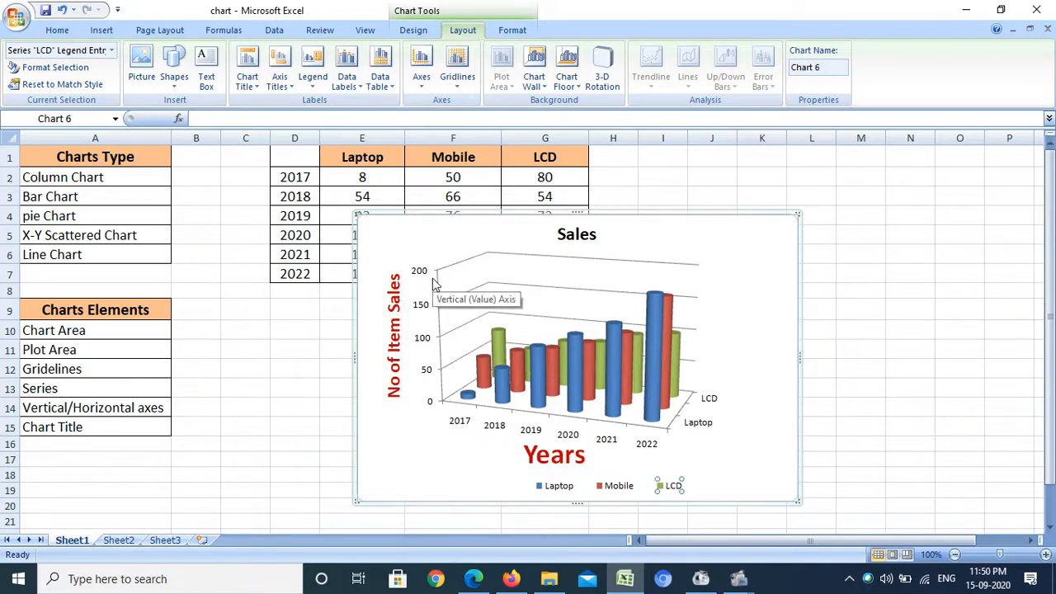
# Turn on data labels for the chart's data series with the Show option
pyautogui.click(346, 80)
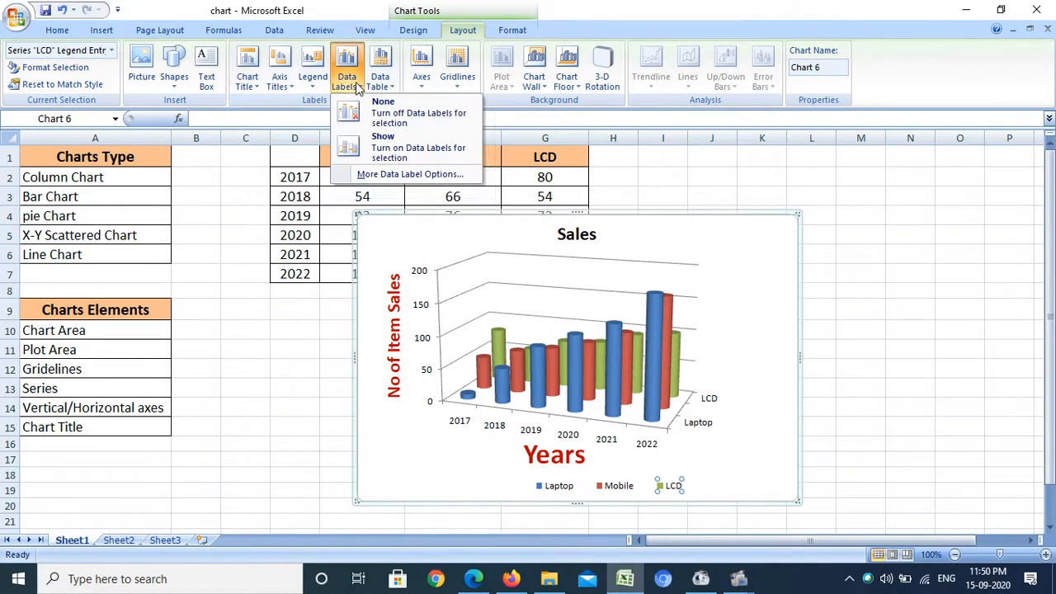
pyautogui.click(384, 154)
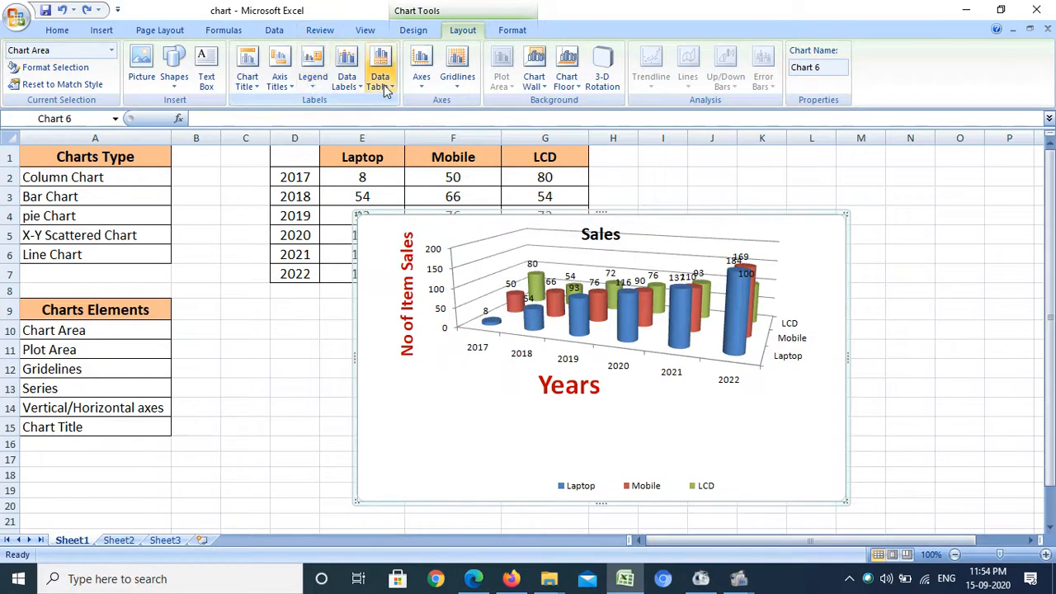
# Add a data table below the chart, trying Show Data Table before choosing Show Data Table with Legend Keys
pyautogui.click(381, 83)
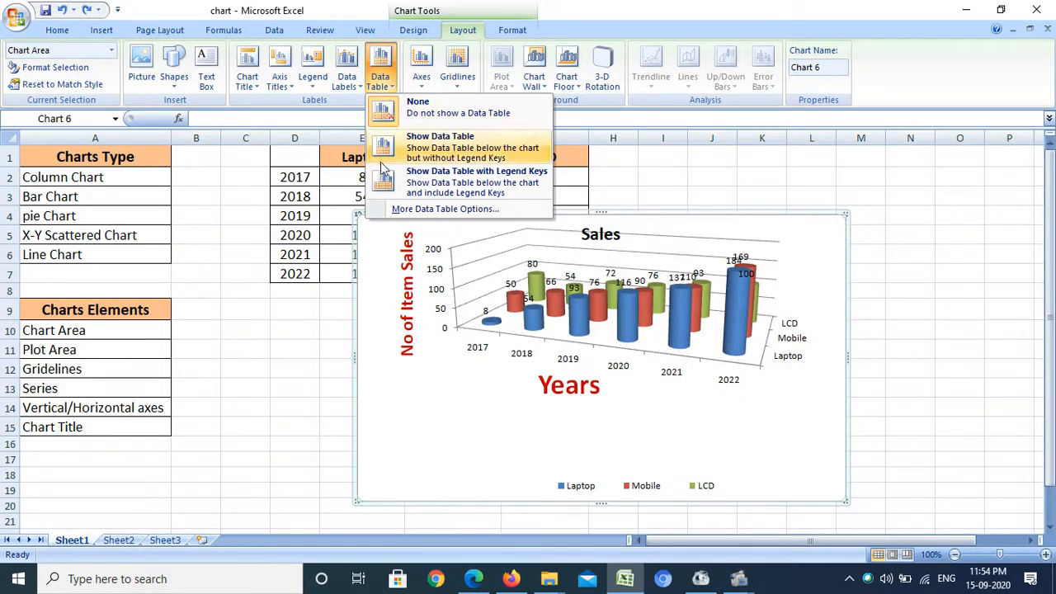
pyautogui.click(435, 149)
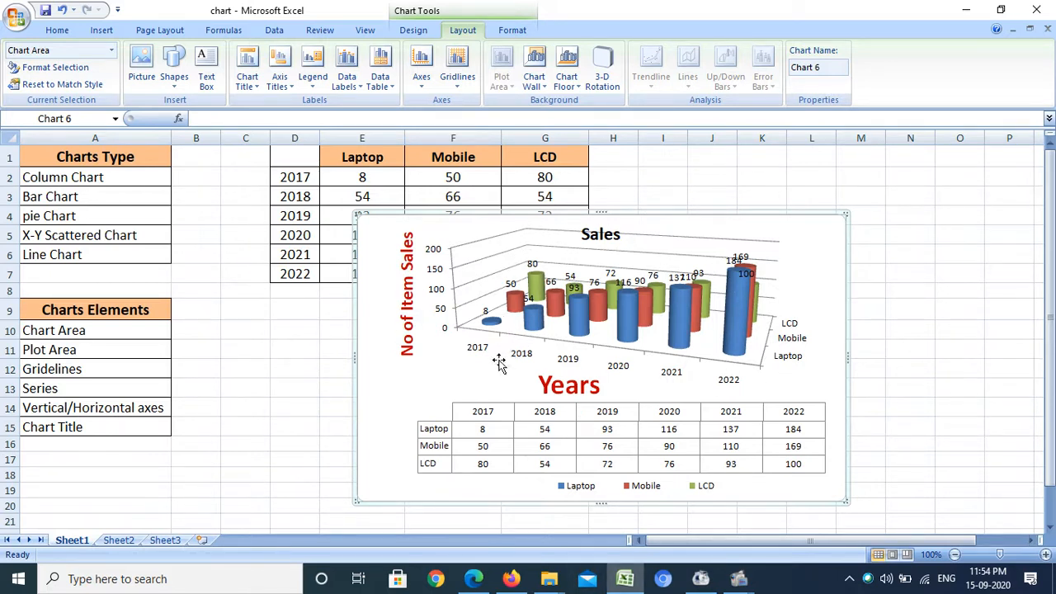
pyautogui.click(380, 80)
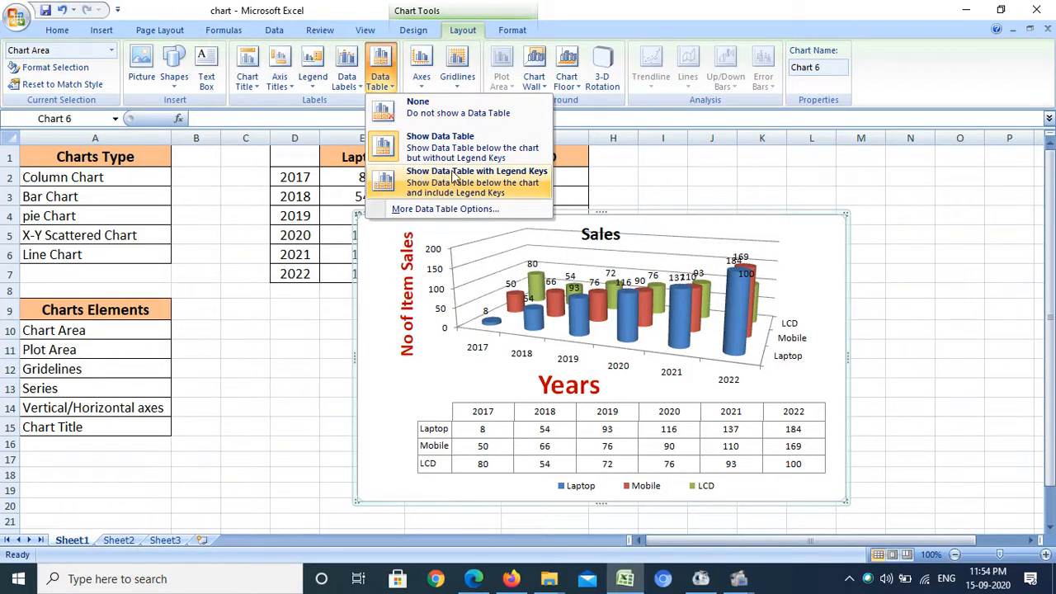
pyautogui.click(531, 185)
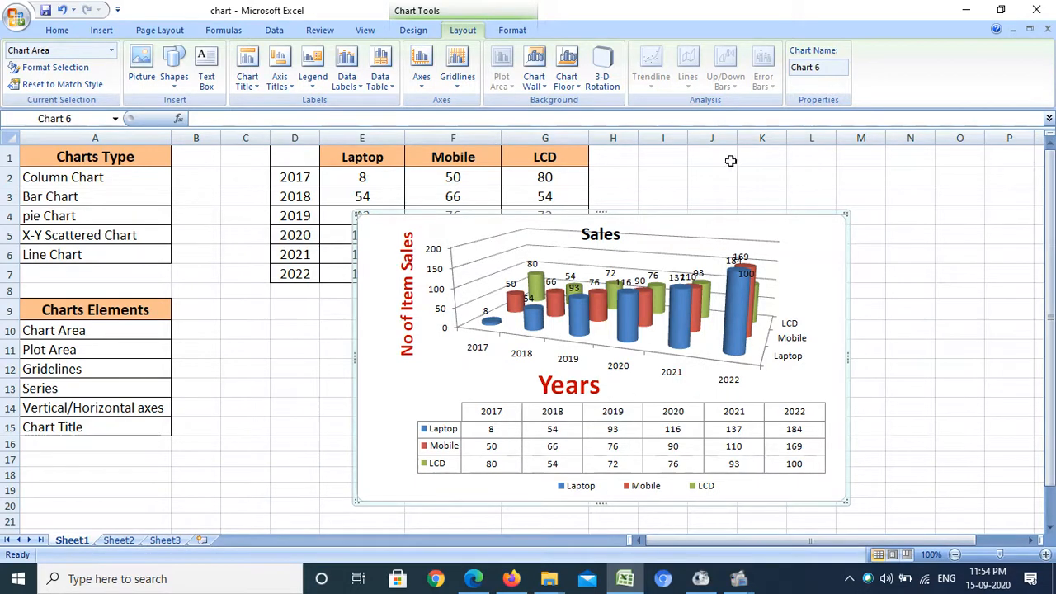
# Apply the shaded purple shape style from the last row of the style gallery to the Laptop series
pyautogui.click(738, 321)
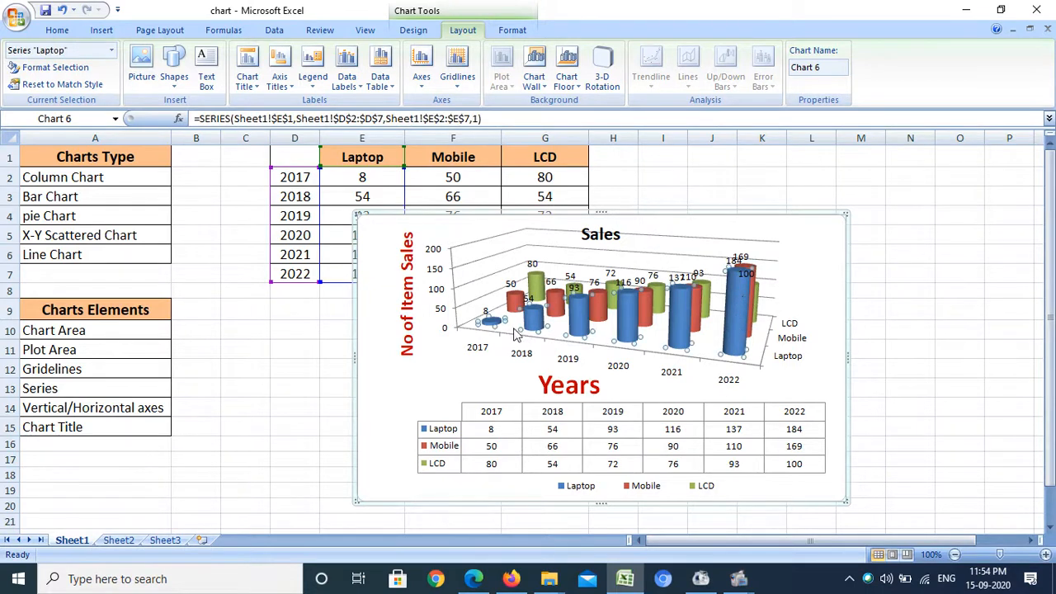
pyautogui.click(752, 328)
pyautogui.click(730, 332)
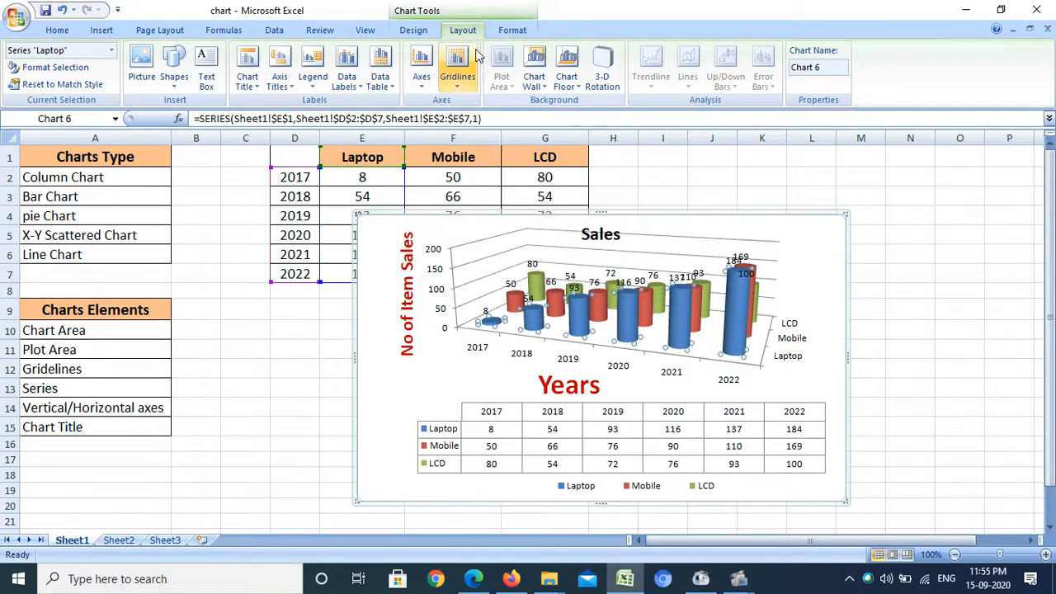
pyautogui.click(513, 31)
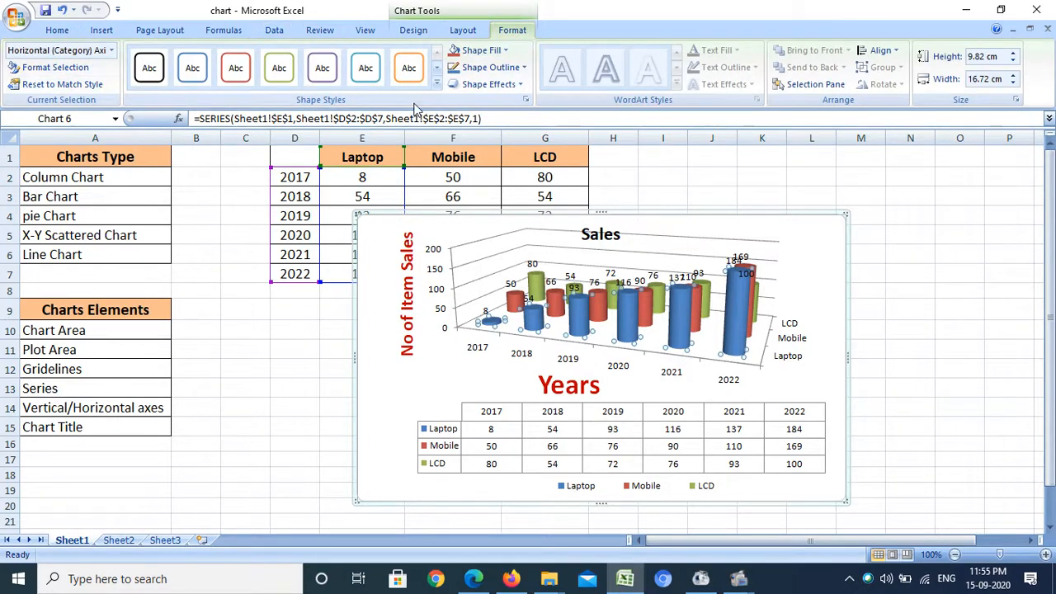
pyautogui.click(436, 83)
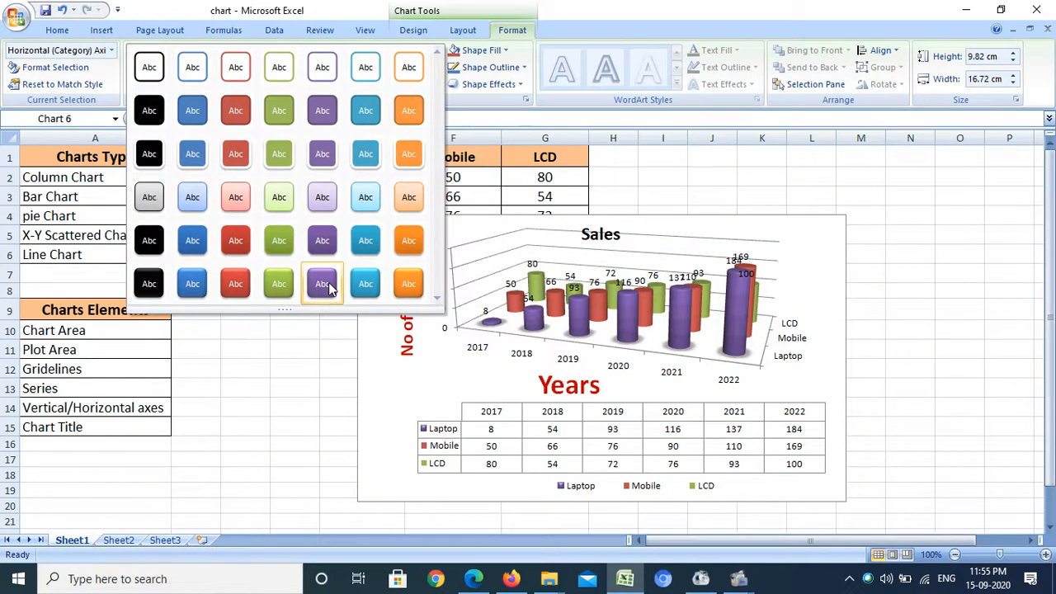
pyautogui.click(322, 284)
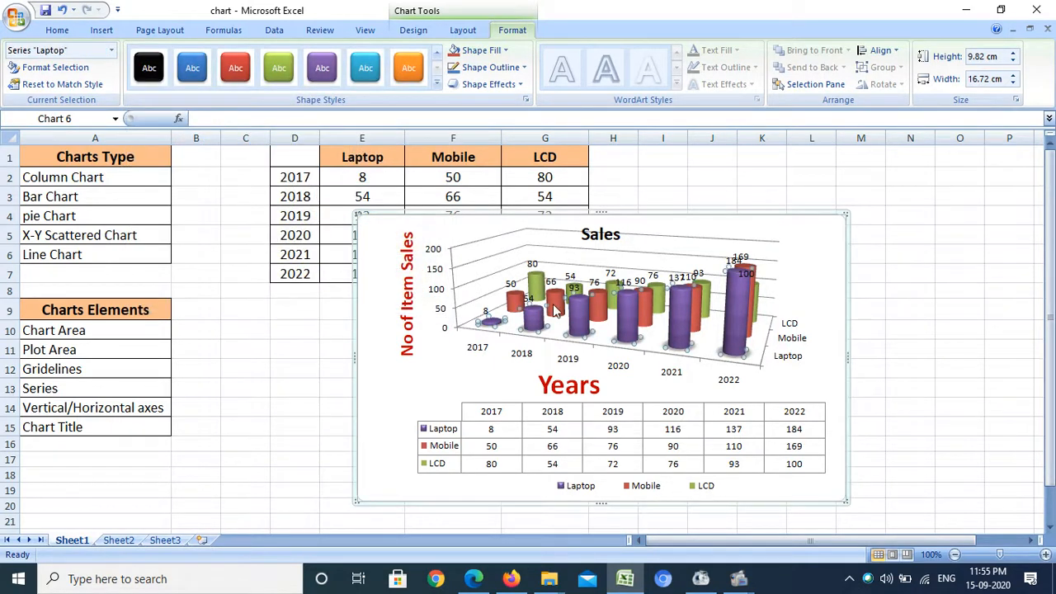
# Fill the LCD series columns with a darker orange theme color
pyautogui.click(600, 288)
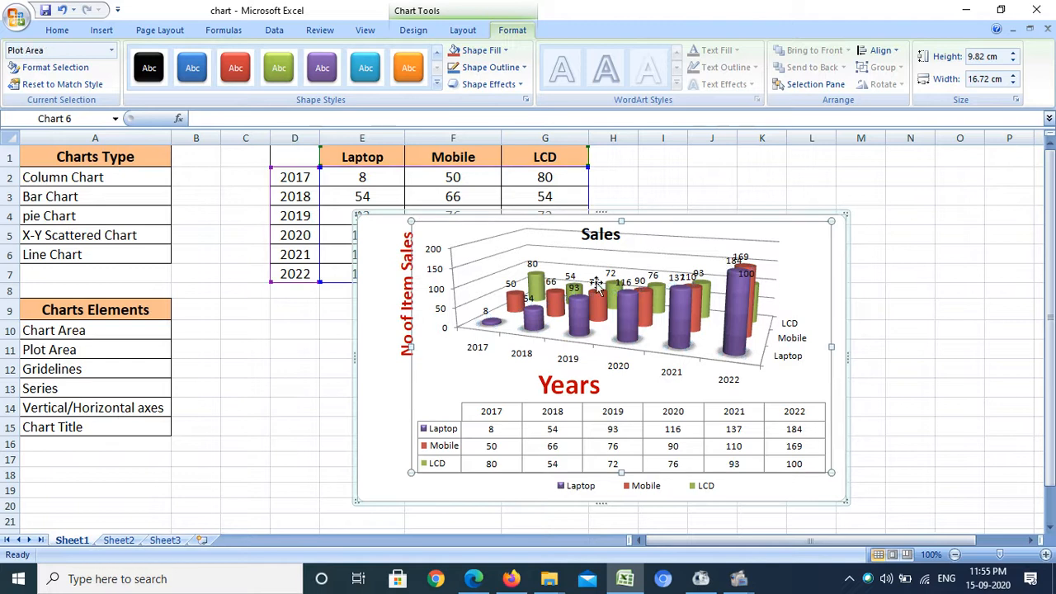
pyautogui.click(536, 283)
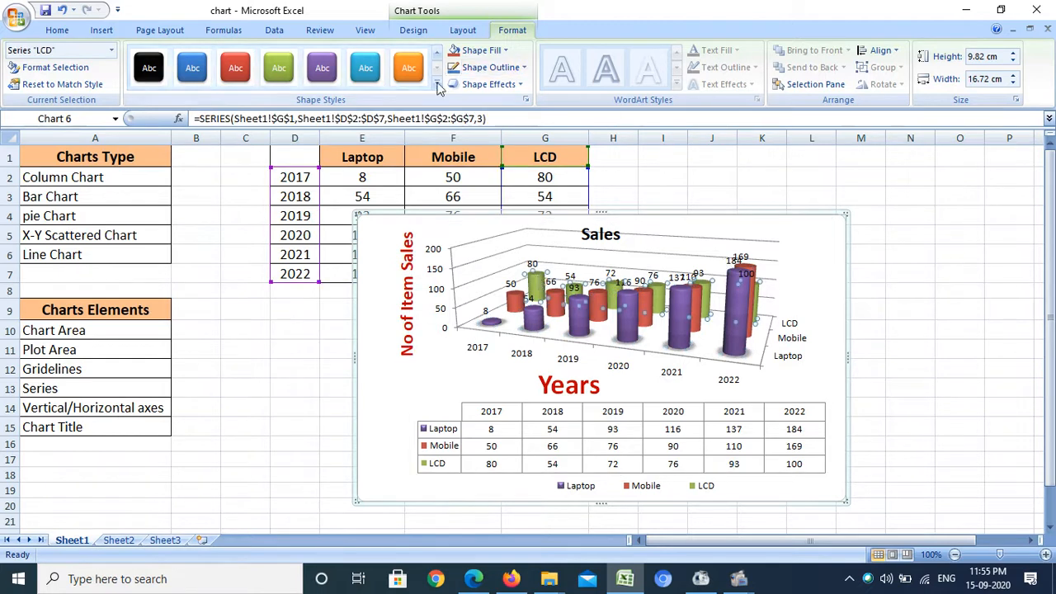
pyautogui.click(506, 51)
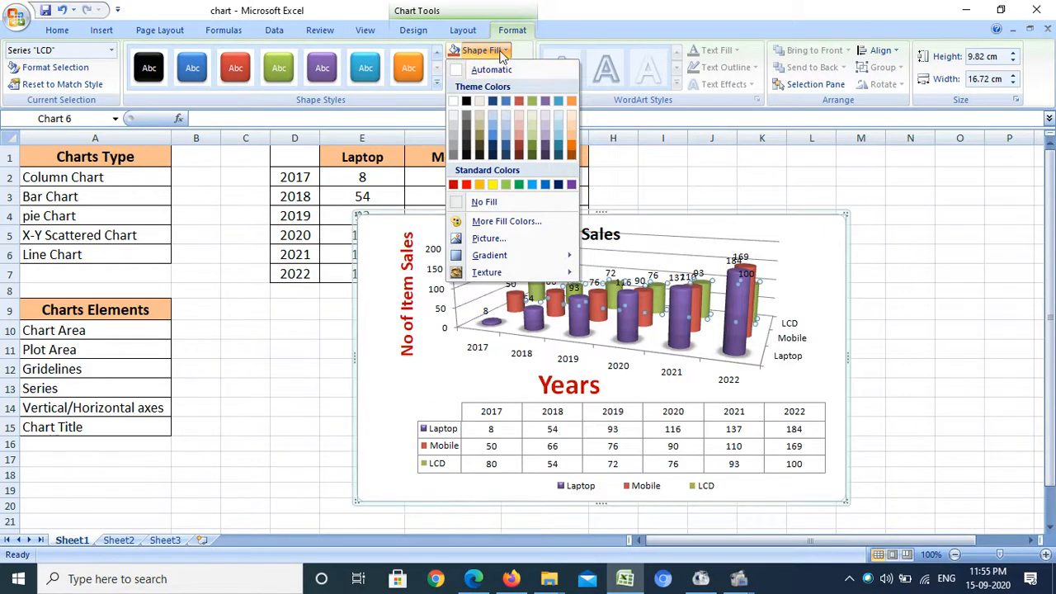
pyautogui.click(572, 146)
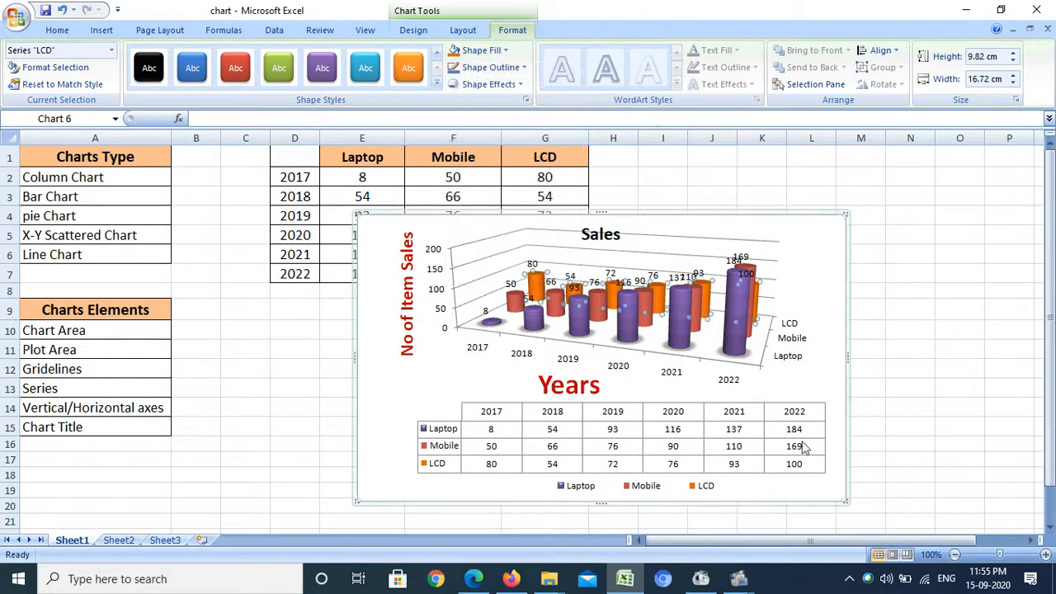
# Switch the chart's rows and columns so the years become the series and the products become the categories
pyautogui.click(788, 280)
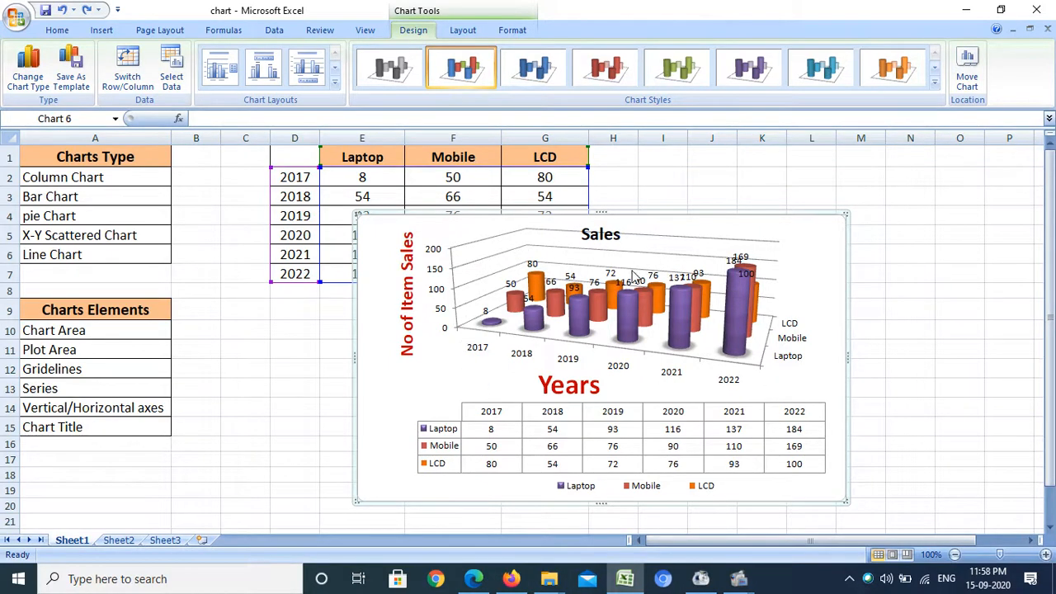
pyautogui.click(512, 29)
pyautogui.click(427, 31)
pyautogui.click(132, 66)
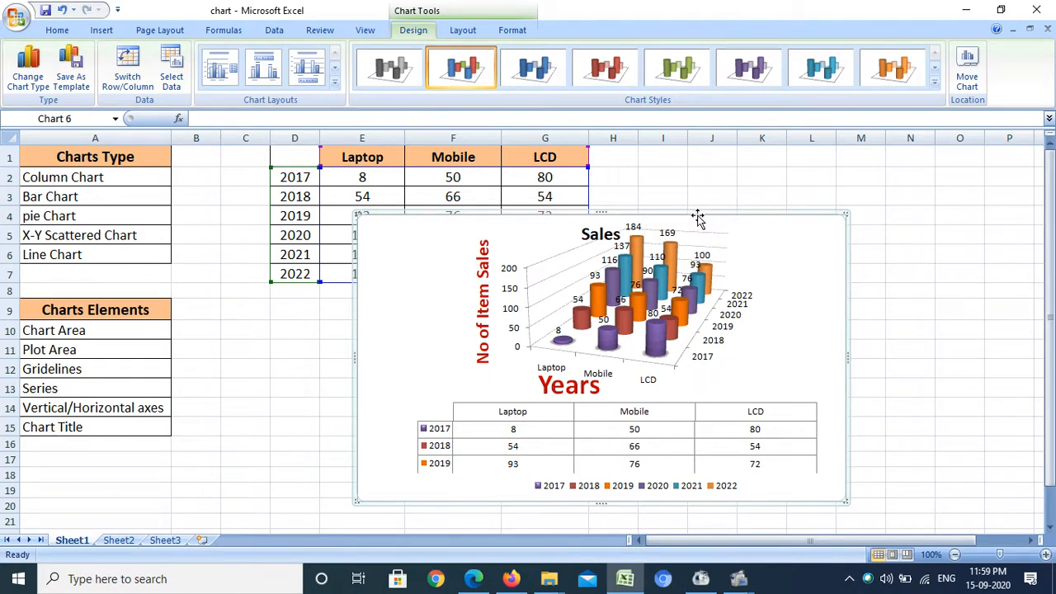
# Delete the embedded chart and create a default column chart on its own sheet from the data in D1:G7
pyautogui.press('Delete')
pyautogui.click(662, 289)
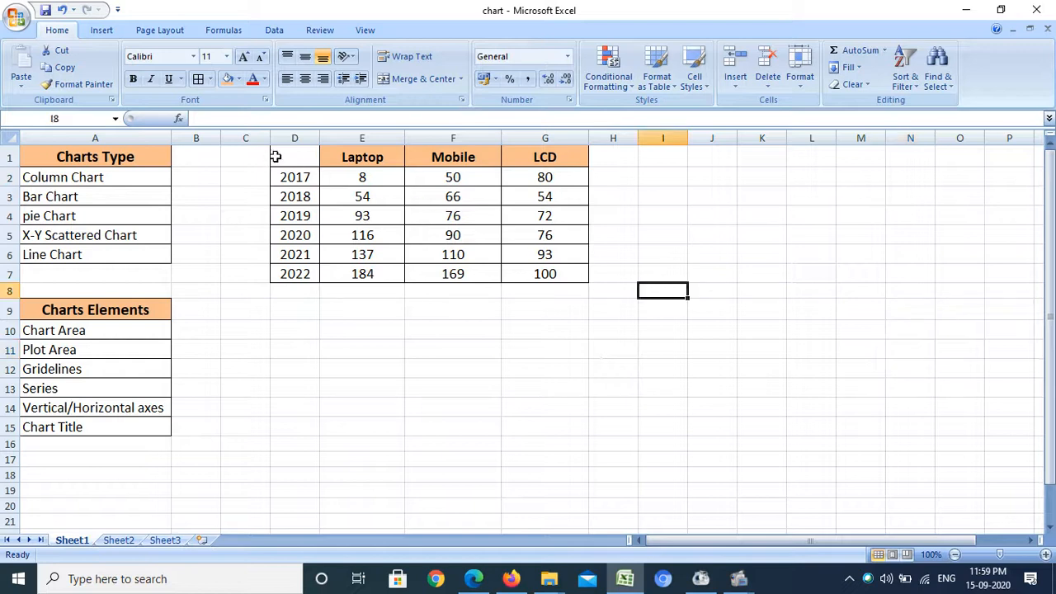
pyautogui.moveTo(275, 157); pyautogui.dragTo(546, 280)
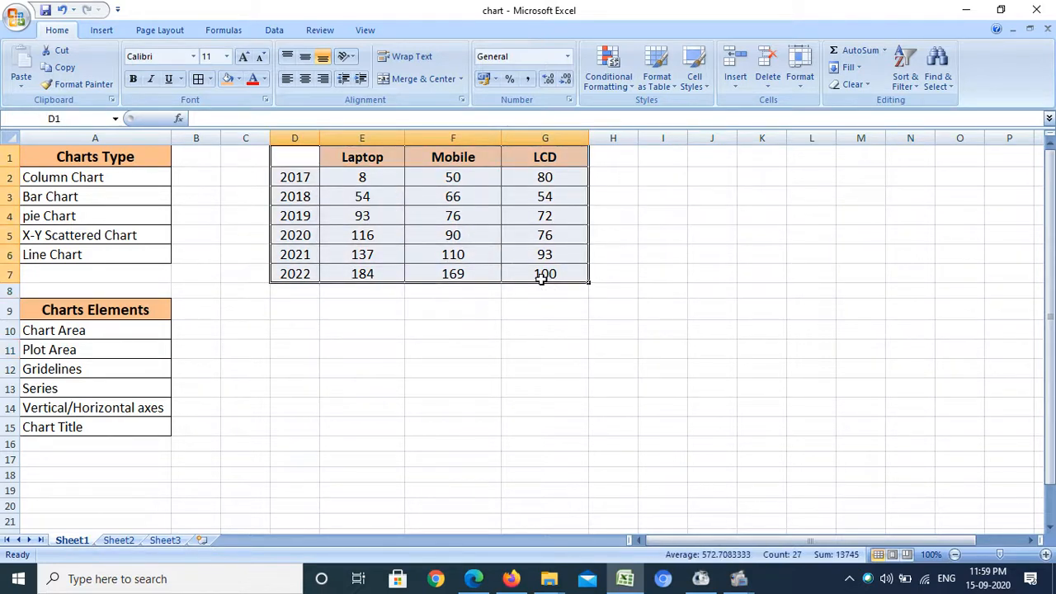
pyautogui.press('F11')
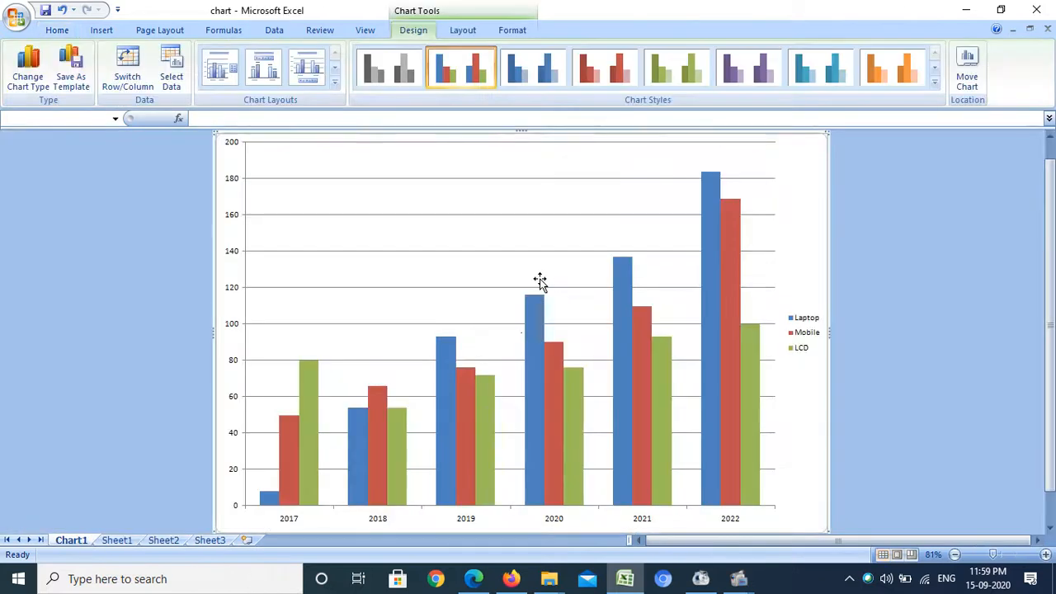
# Switch between the new chart sheet and Sheet1 to compare the column chart with its source data
pyautogui.click(117, 541)
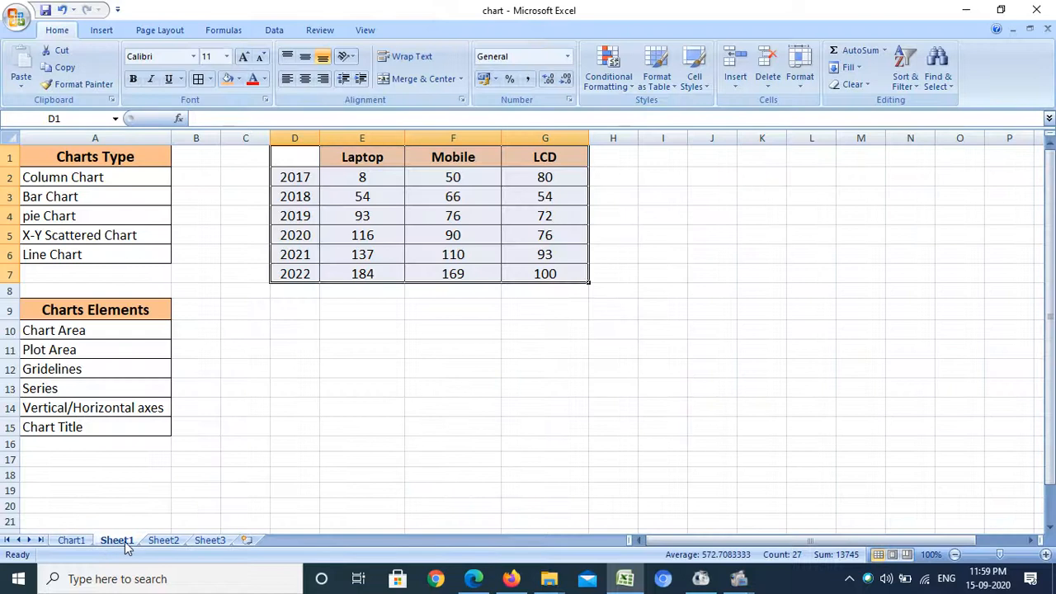
pyautogui.click(71, 541)
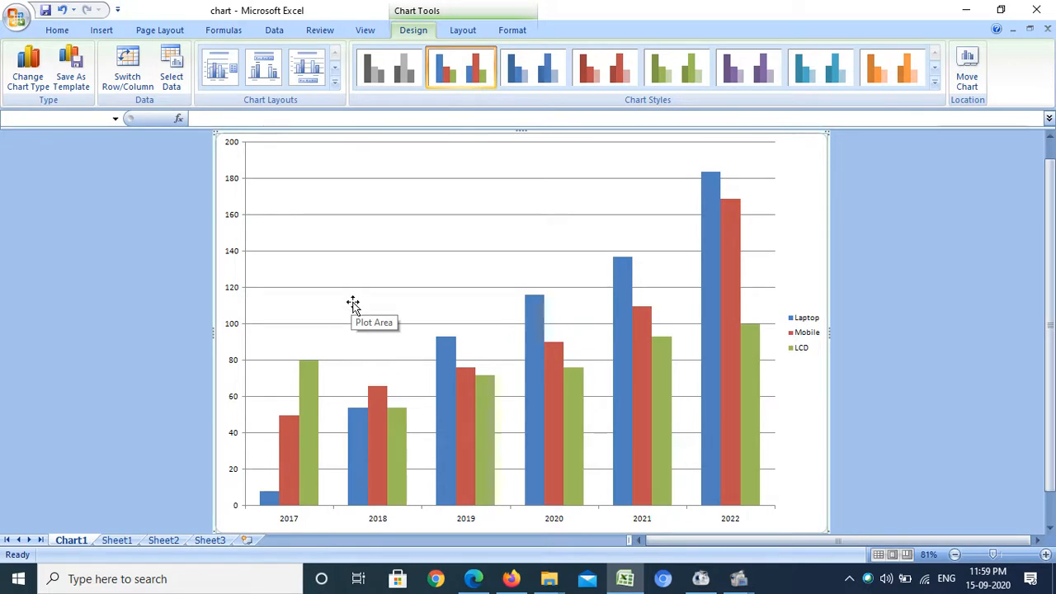
pyautogui.click(116, 540)
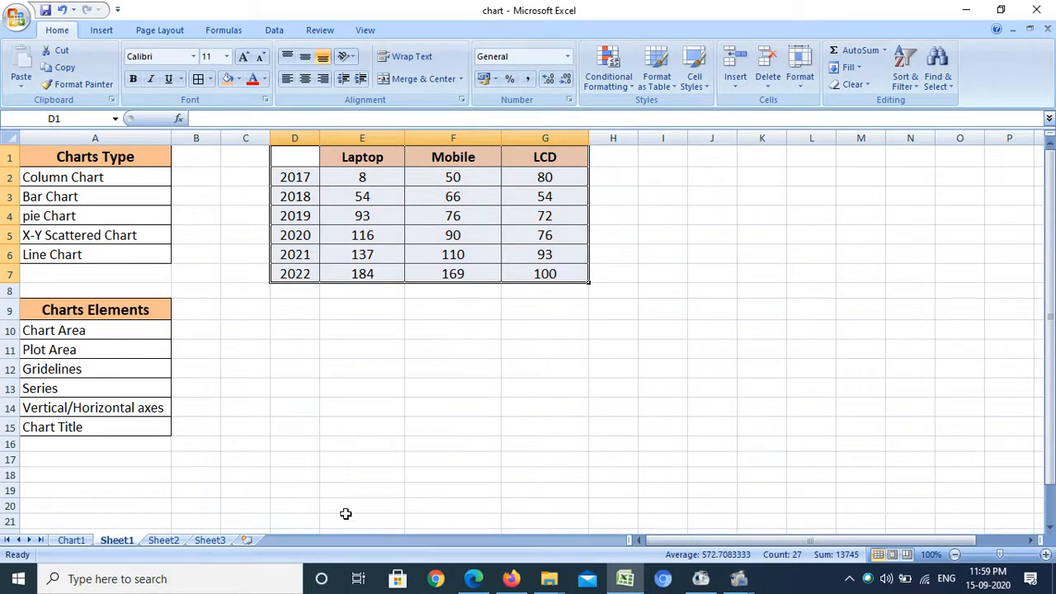
pyautogui.click(71, 540)
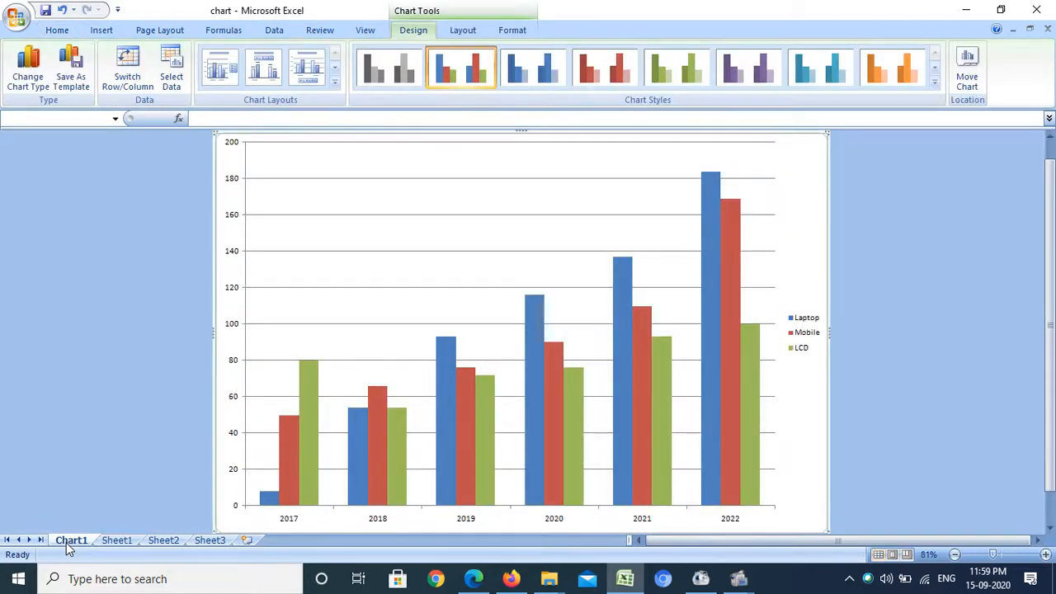
pyautogui.click(124, 545)
pyautogui.click(505, 403)
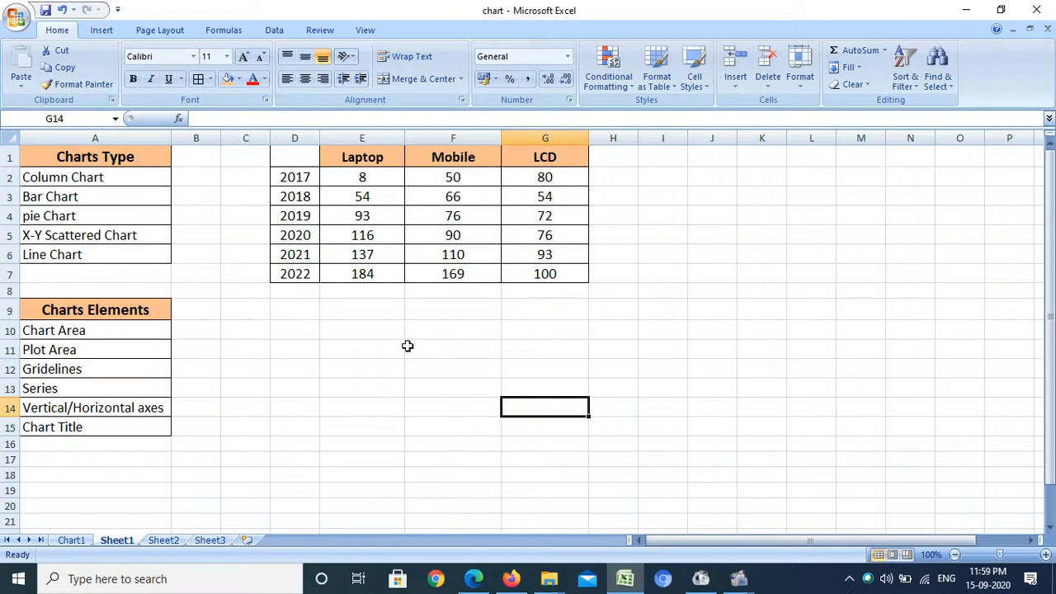